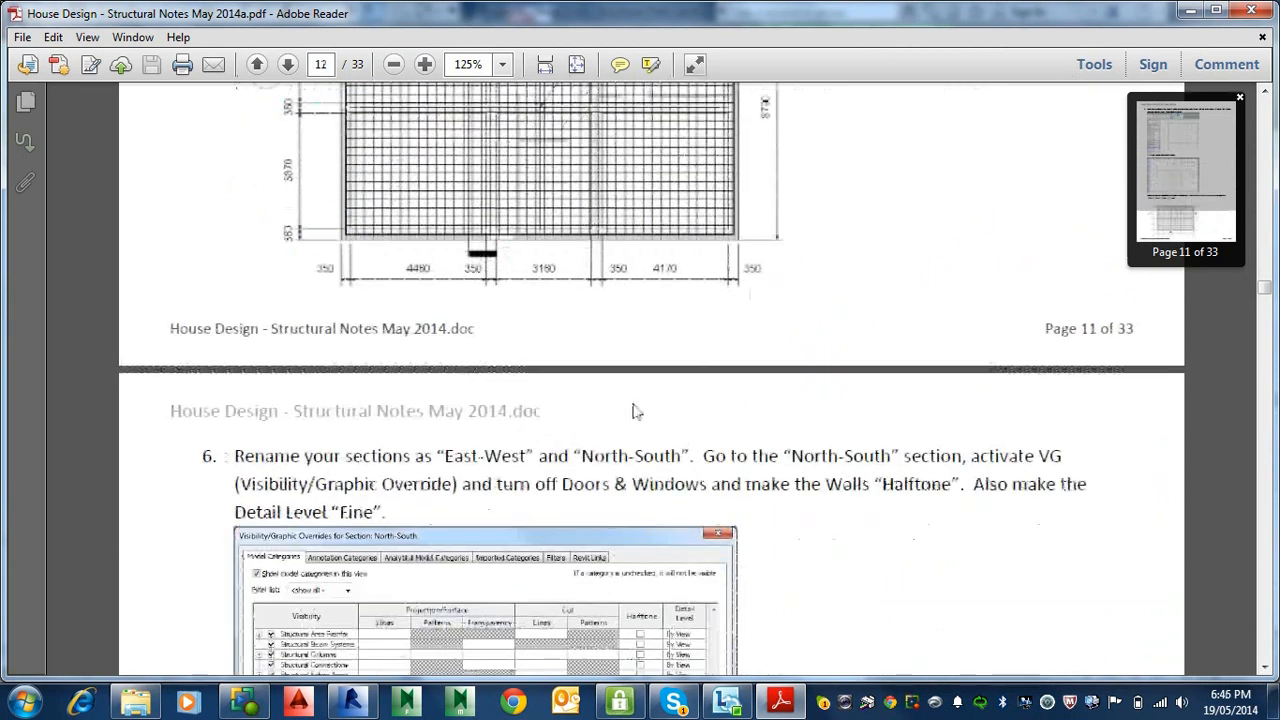
Step: Switch from the PDF notes to Revit and open the section view of the vertical section line in the Level 1 plan
scroll(610, 402, "down", 1)
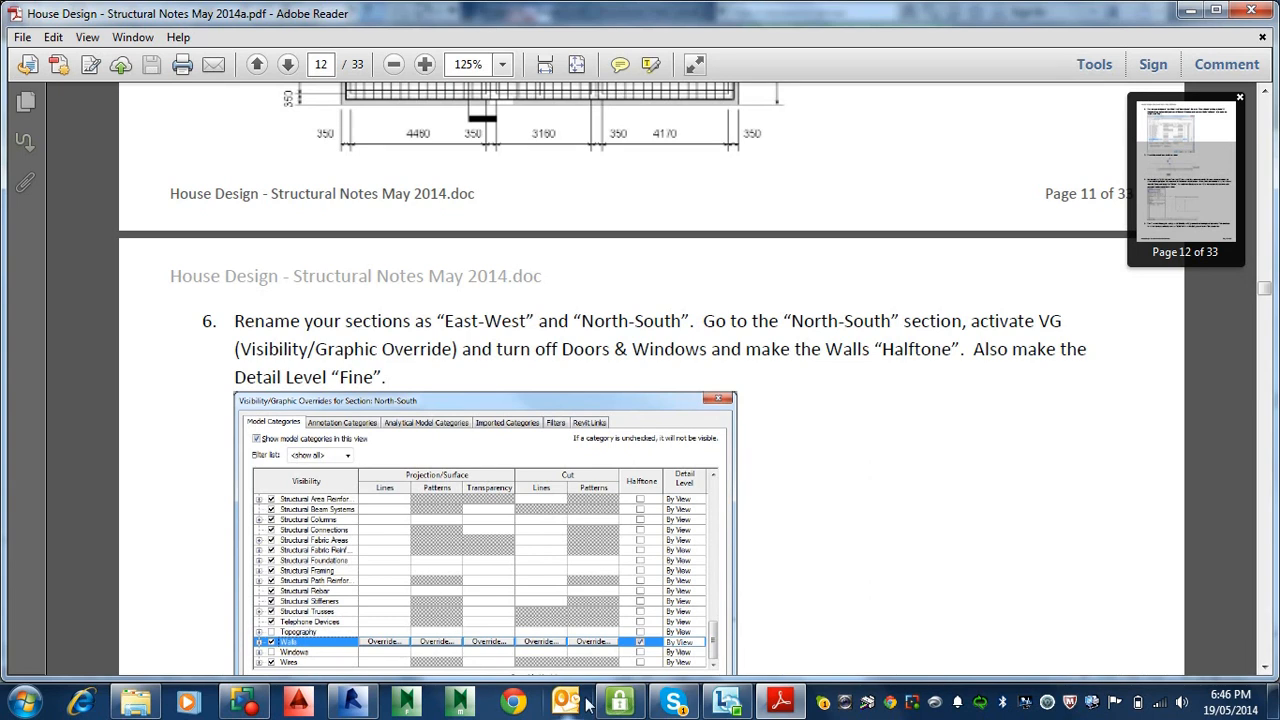
left_click(352, 704)
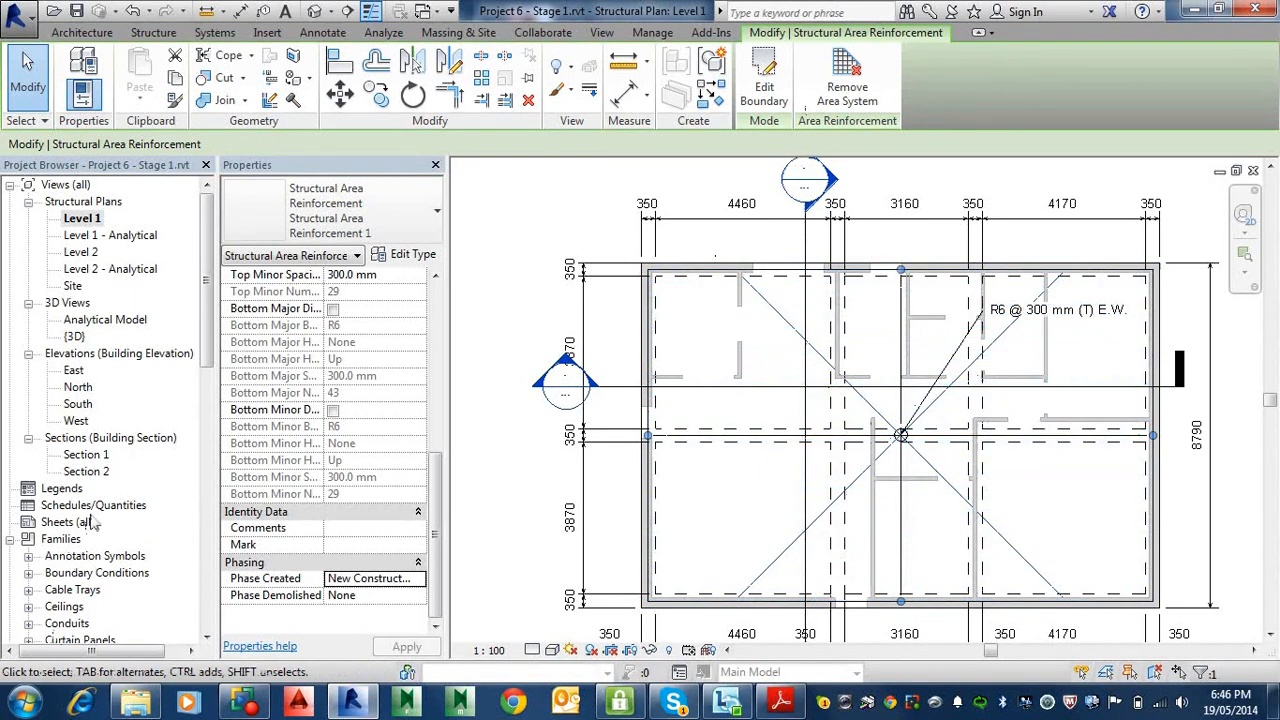
left_click(94, 473)
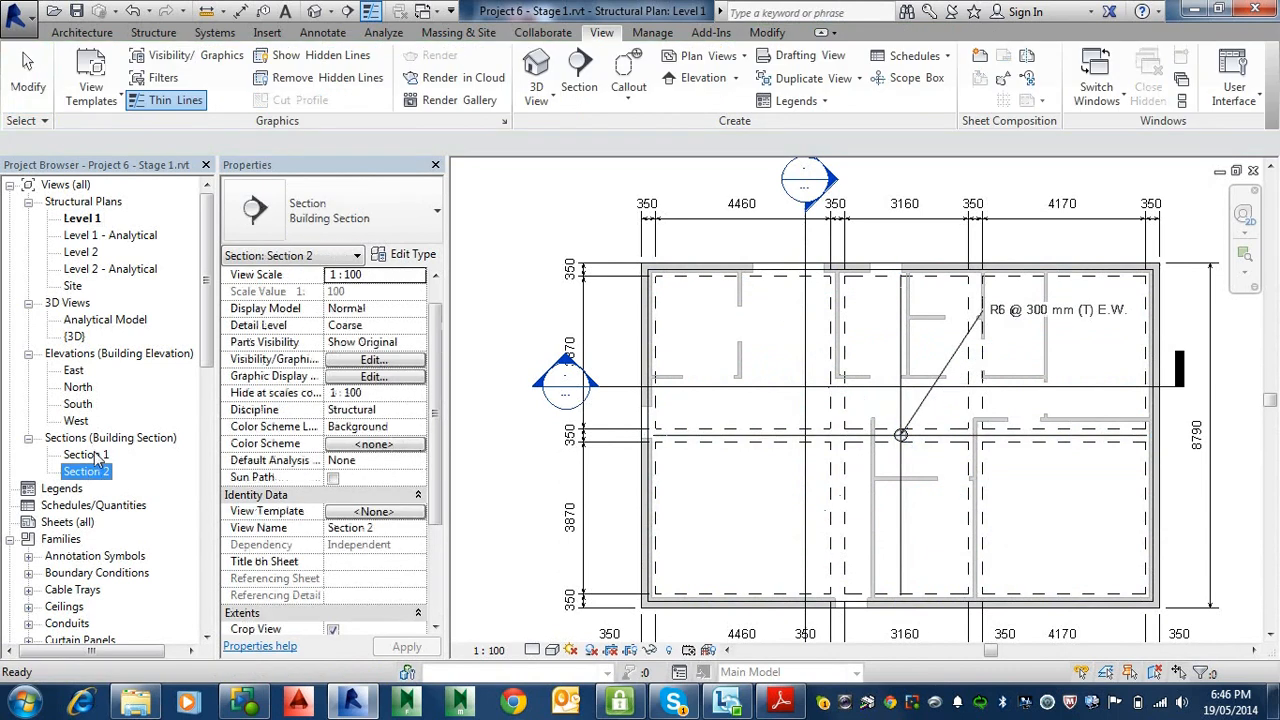
left_click(97, 455)
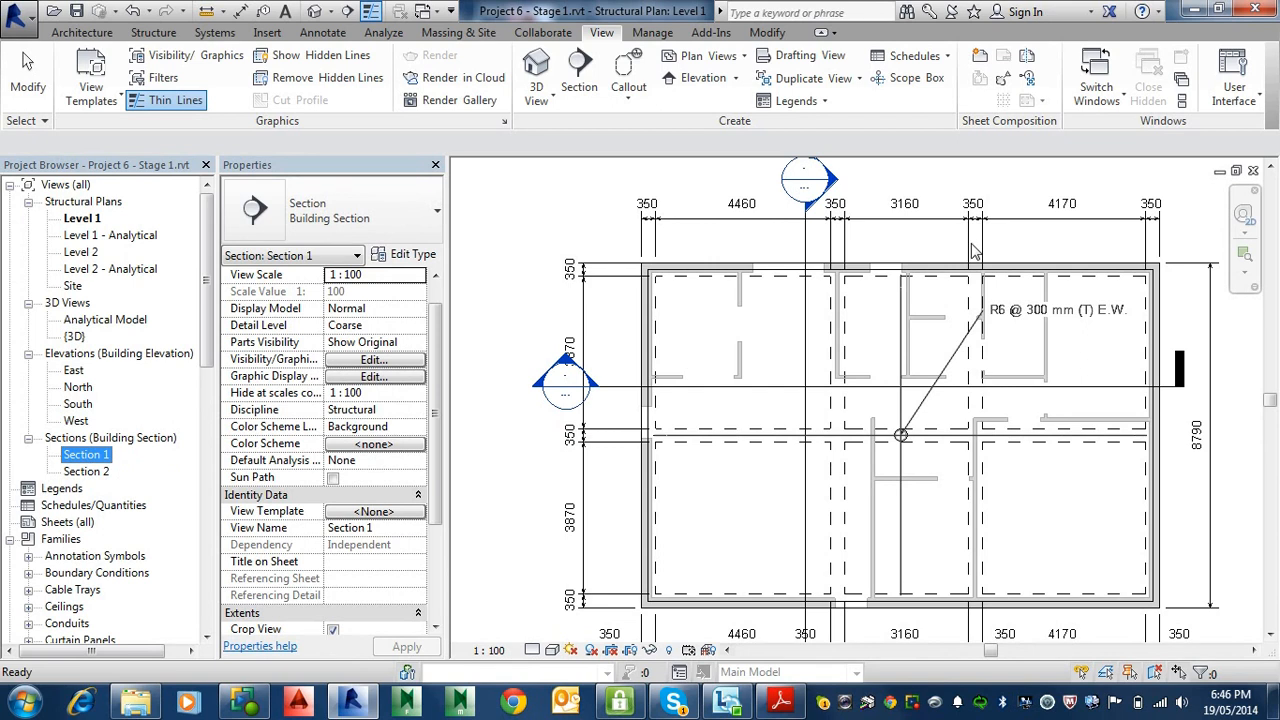
right_click(833, 185)
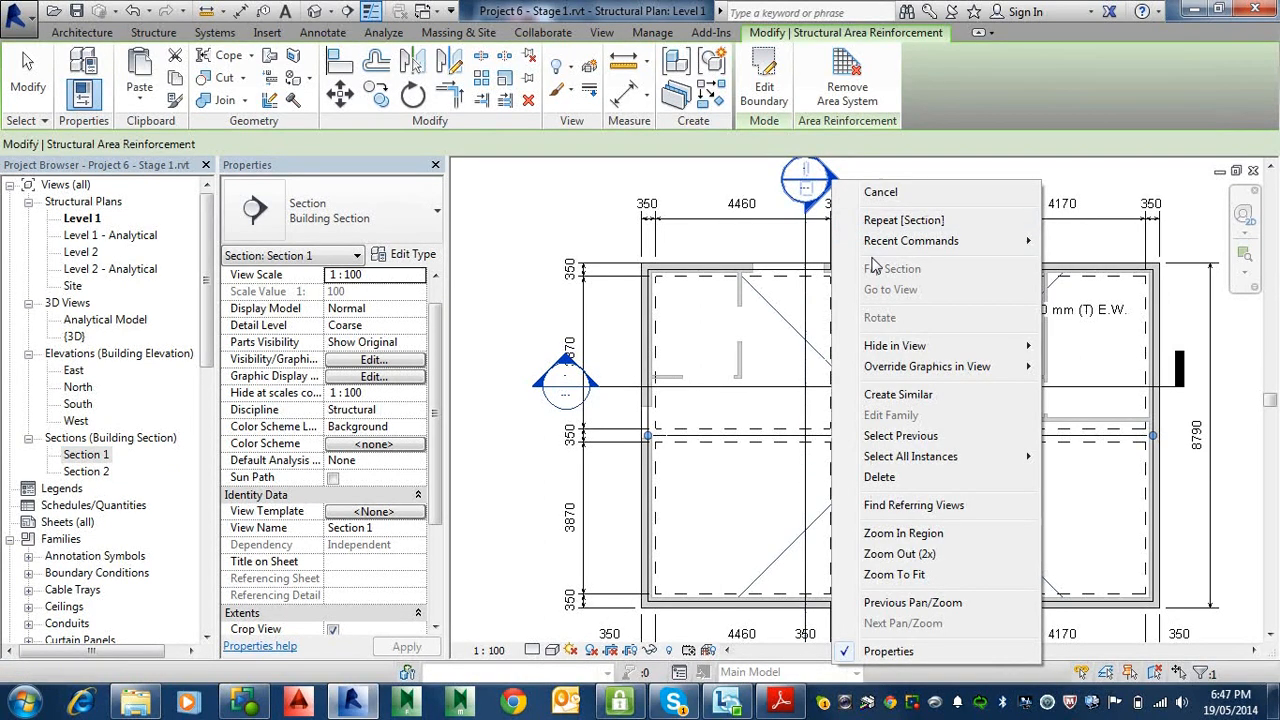
left_click(761, 276)
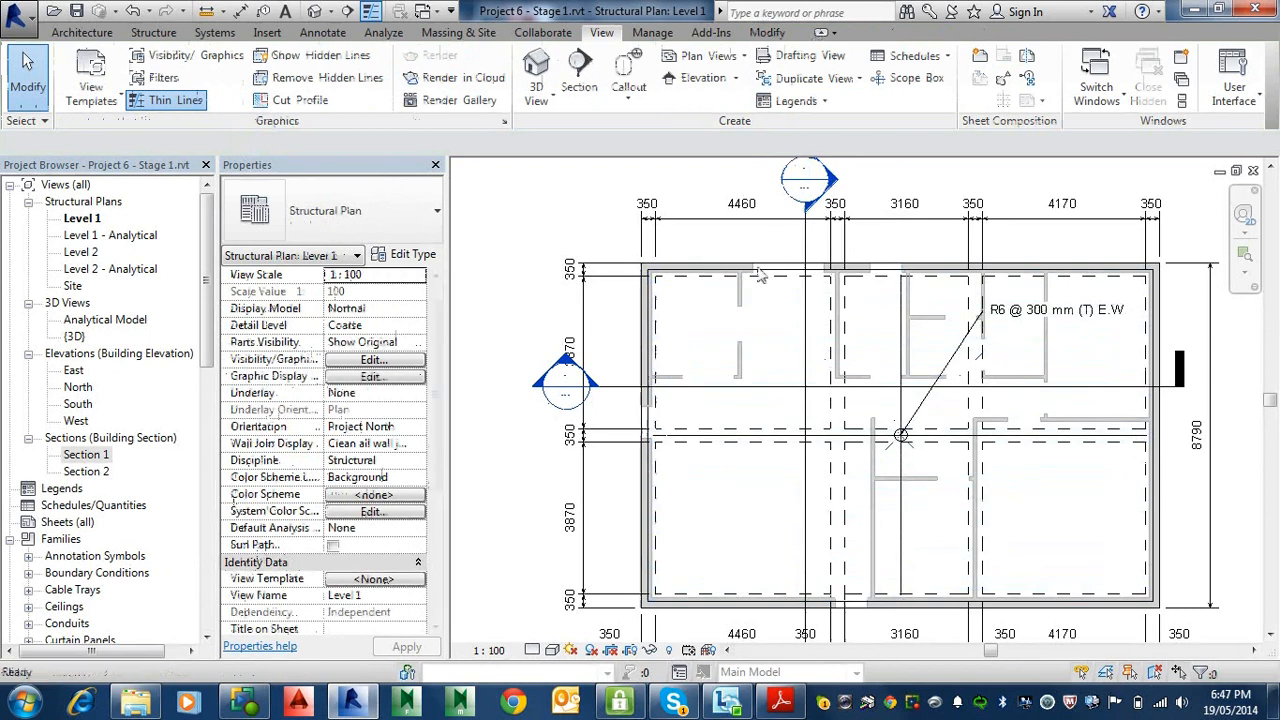
right_click(833, 183)
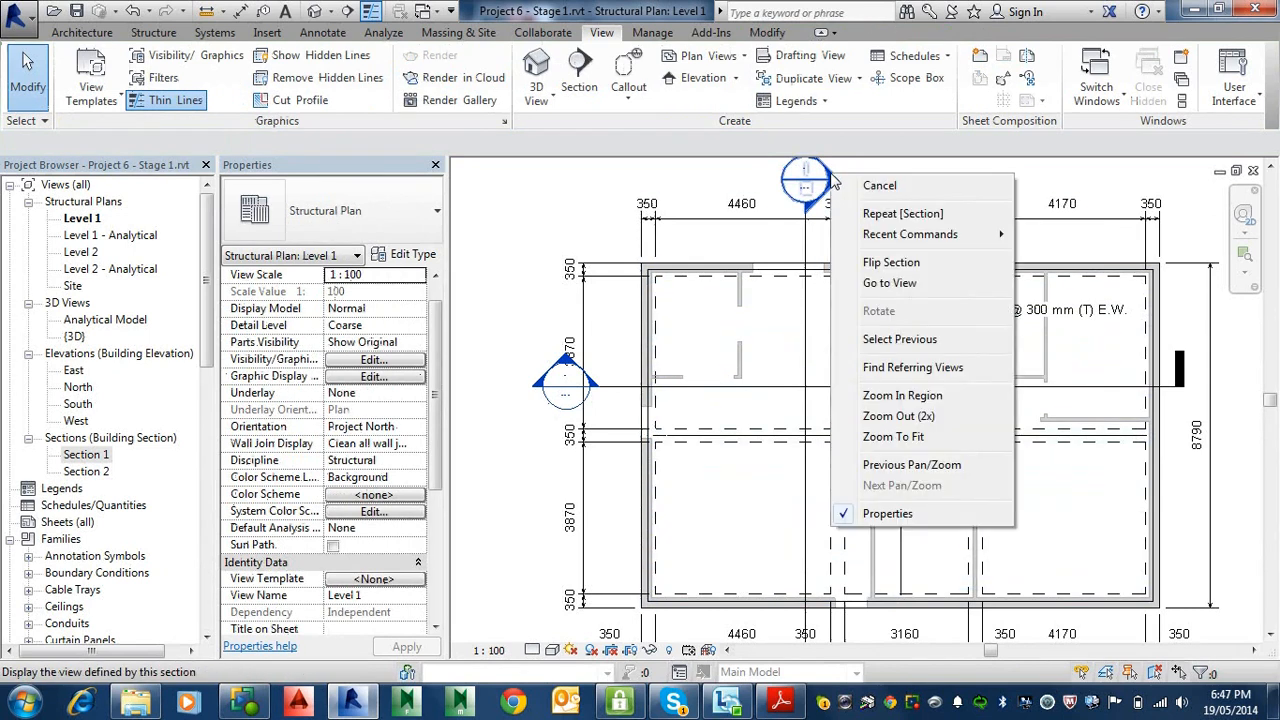
left_click(891, 285)
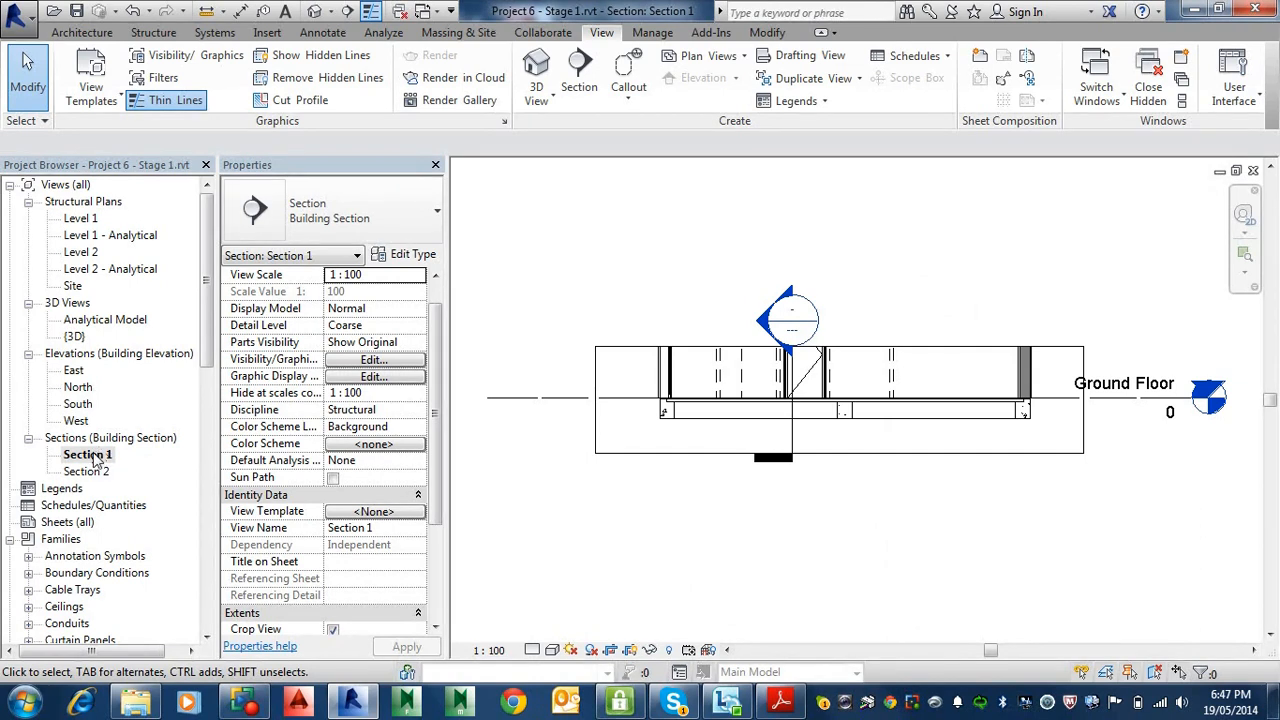
Step: Rename the Section 1 view as North-South
right_click(92, 455)
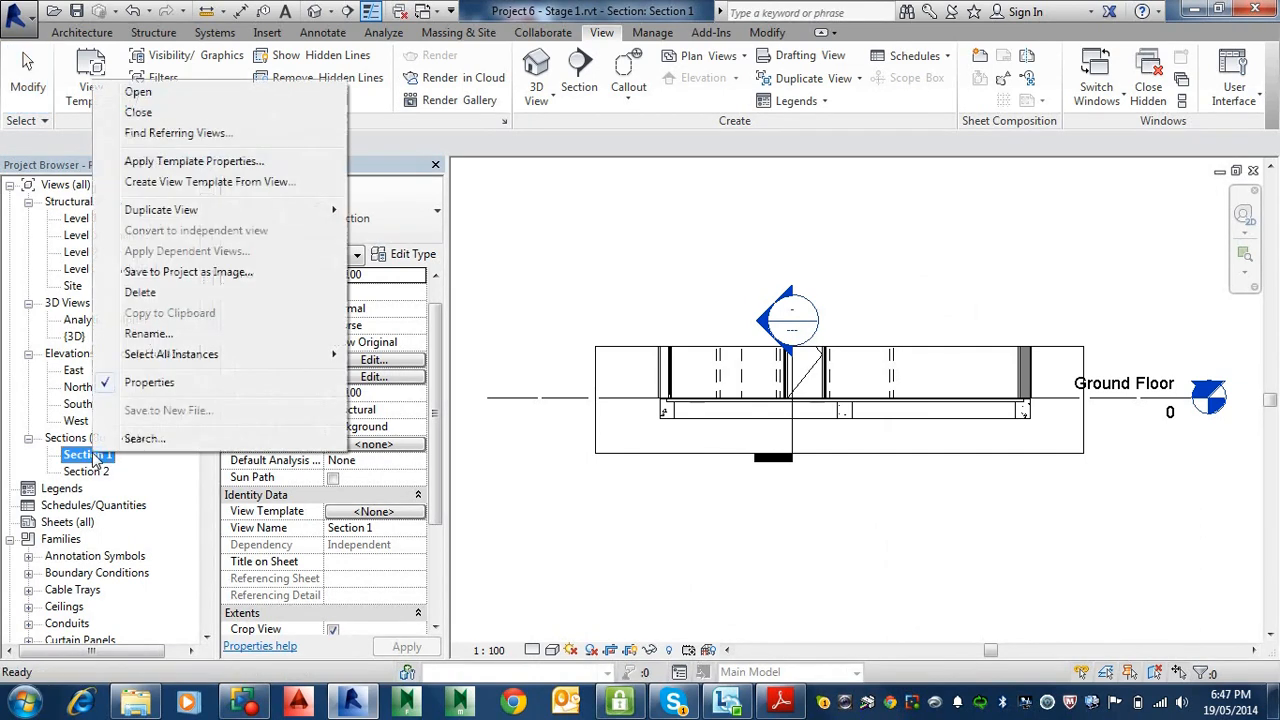
left_click(166, 333)
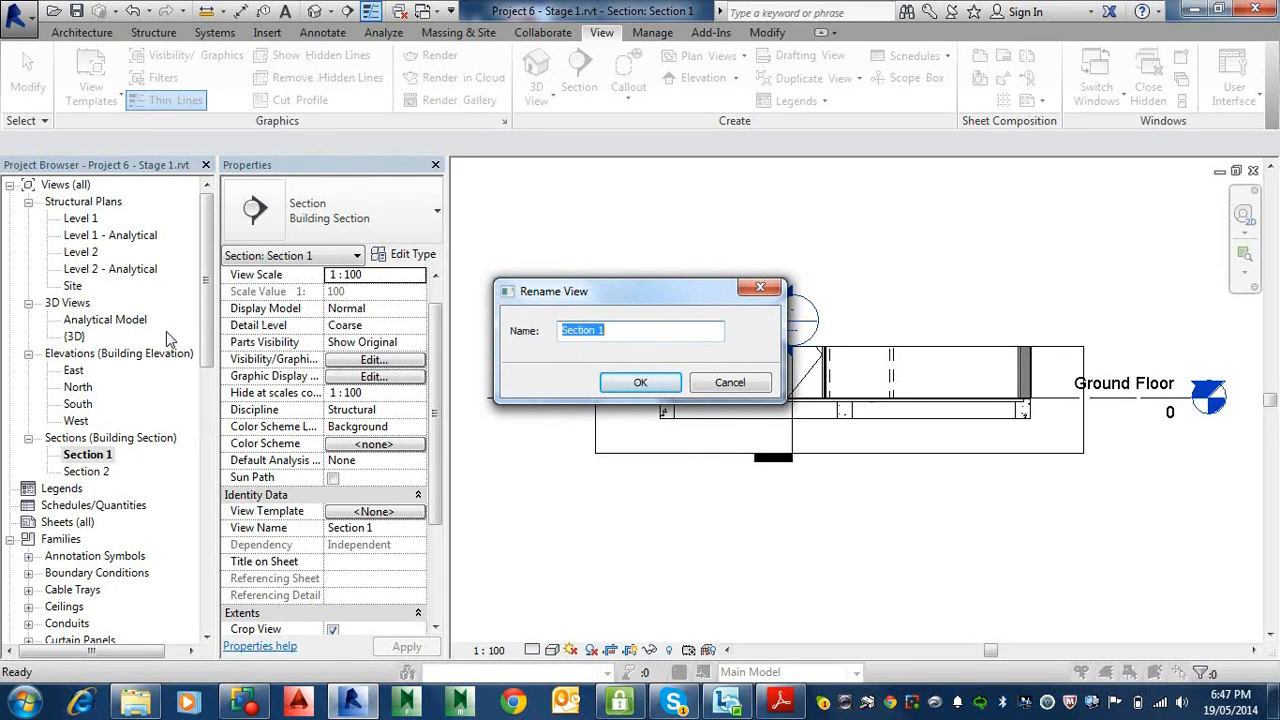
type("North-South")
left_click(643, 388)
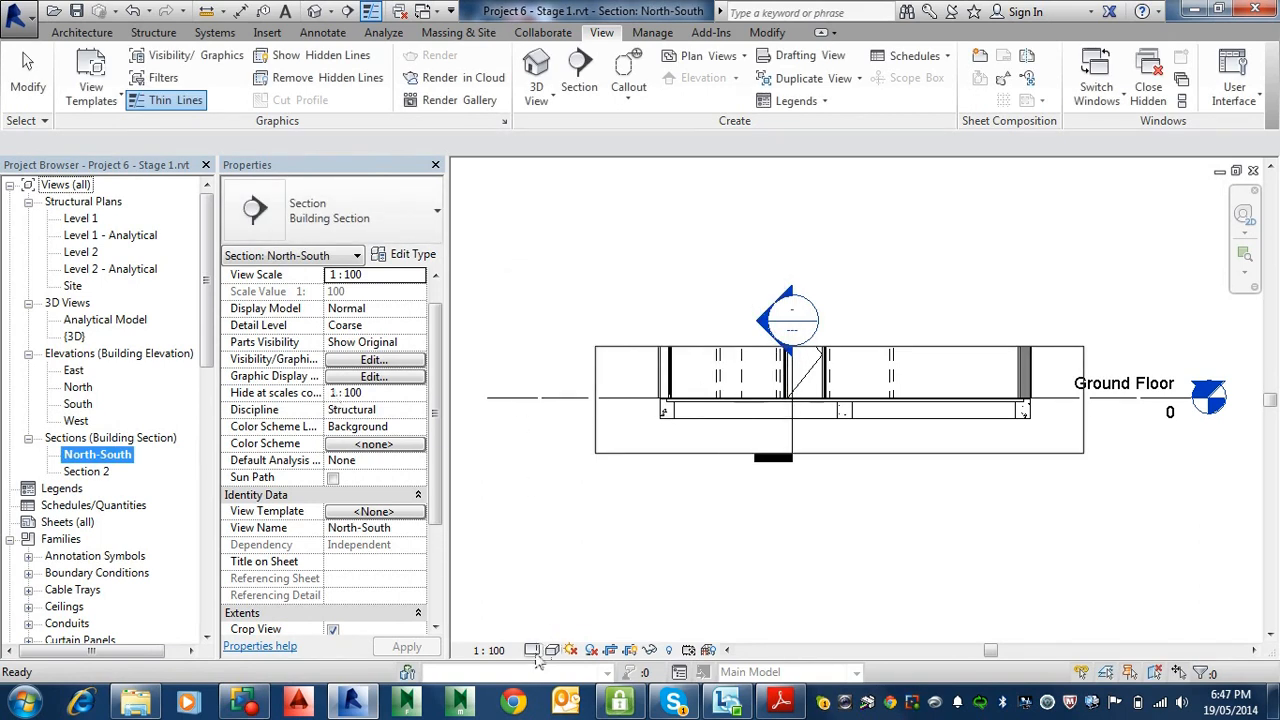
Step: Set the North-South section's detail level to Fine
left_click(533, 651)
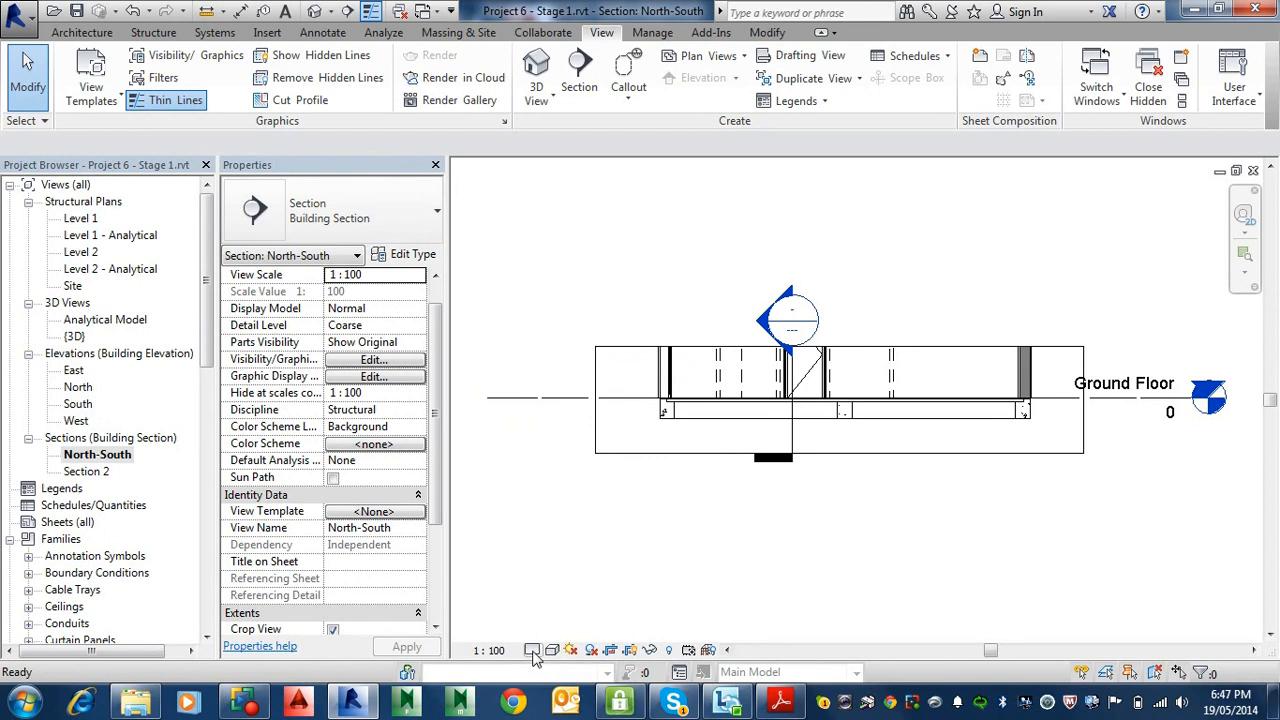
left_click(533, 651)
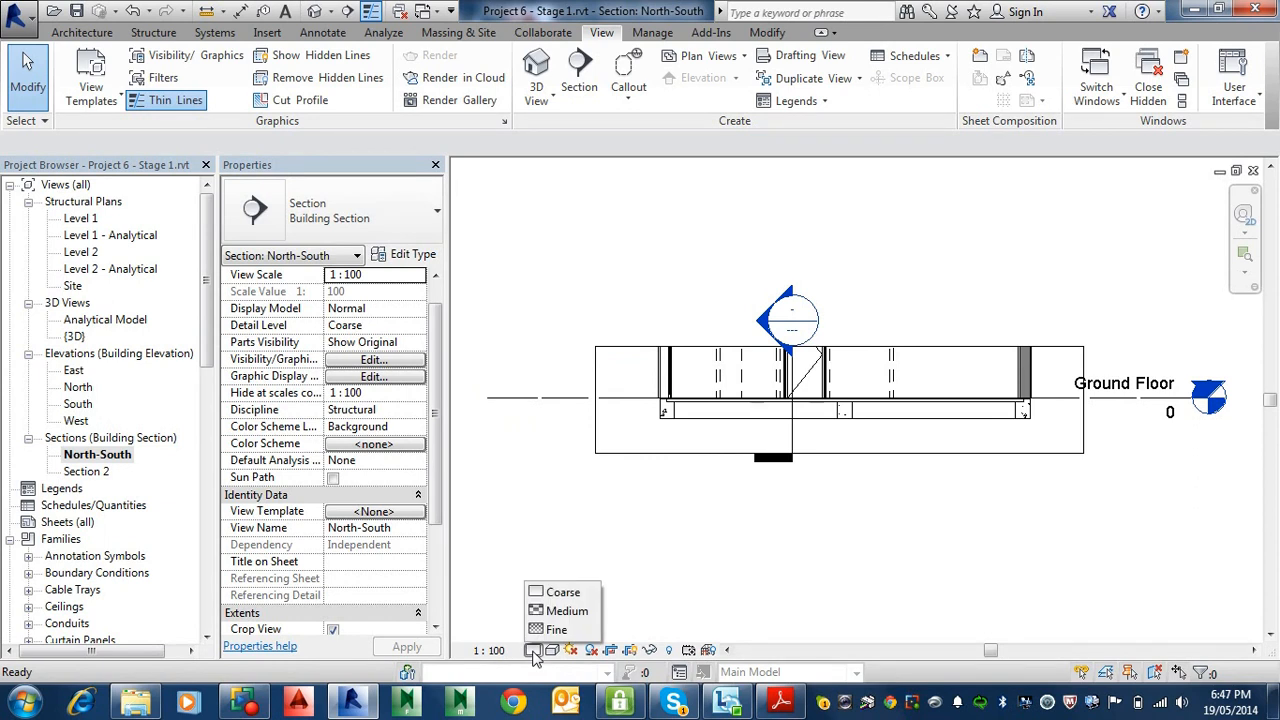
left_click(550, 630)
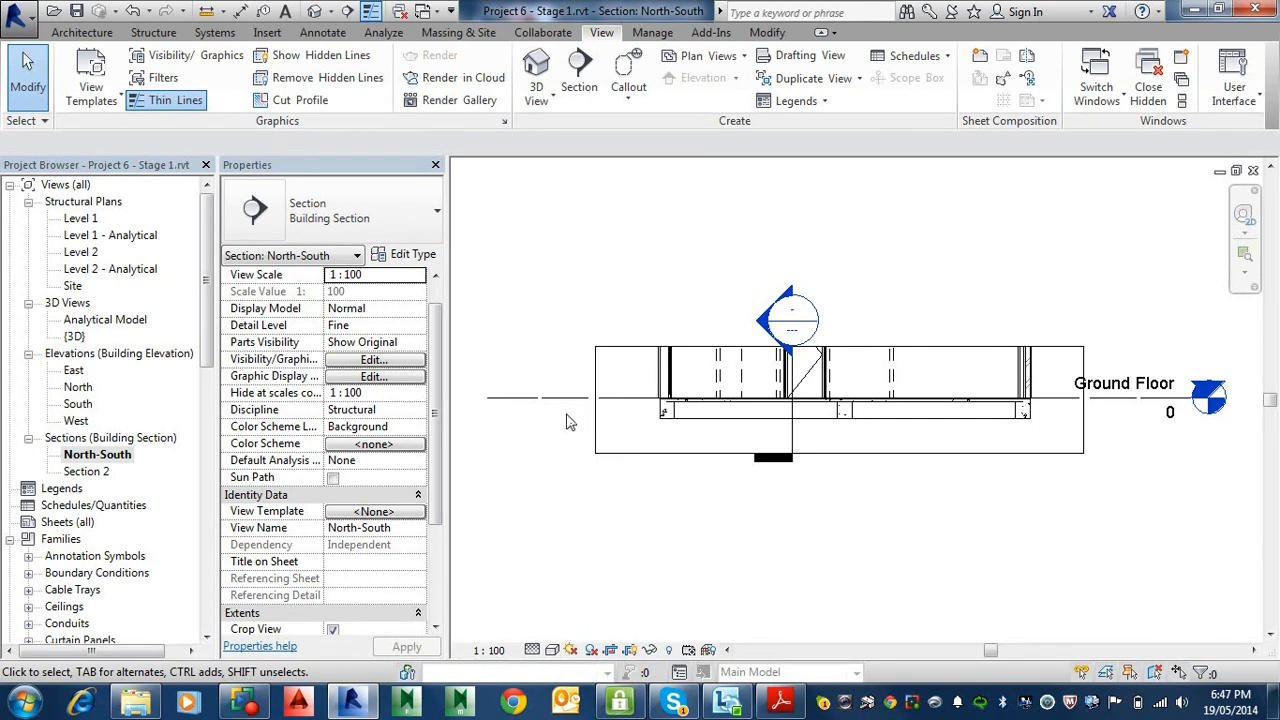
Step: In the North-South section's visibility/graphic overrides, turn off Doors and Windows and make Walls halftone
key("v")
key("g")
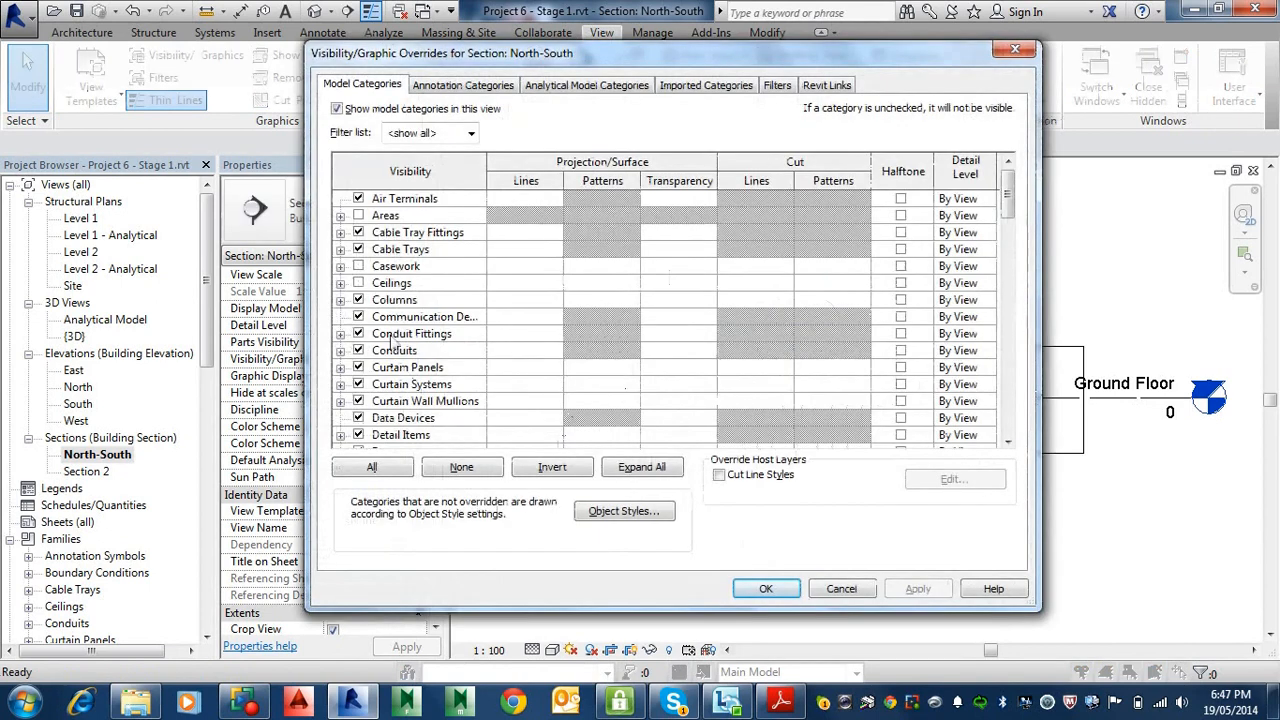
scroll(348, 425, "down", 1)
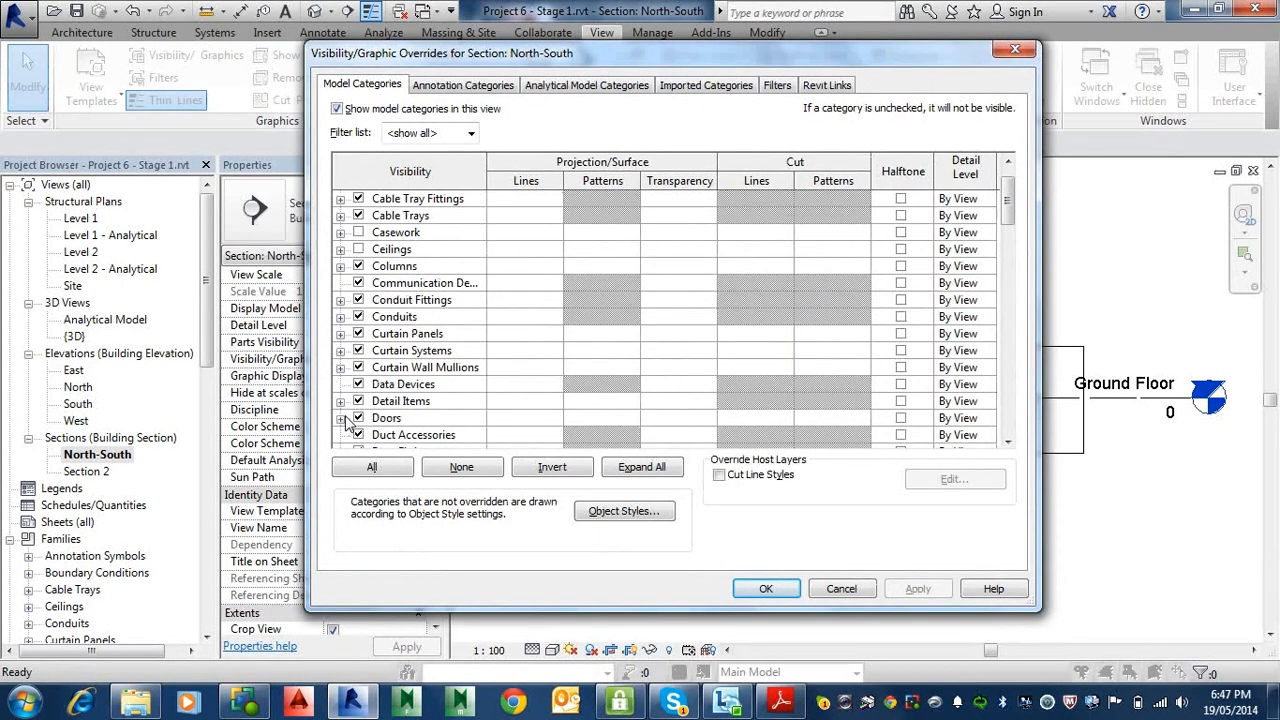
left_click(357, 420)
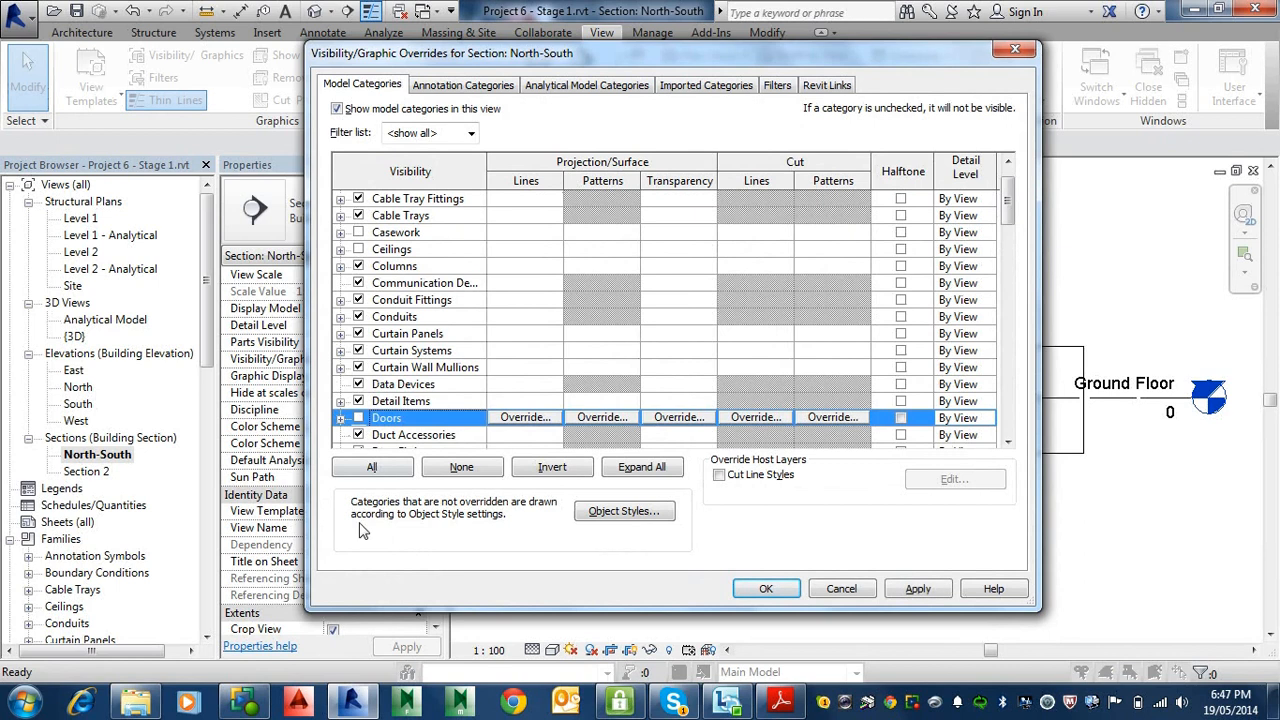
key("w")
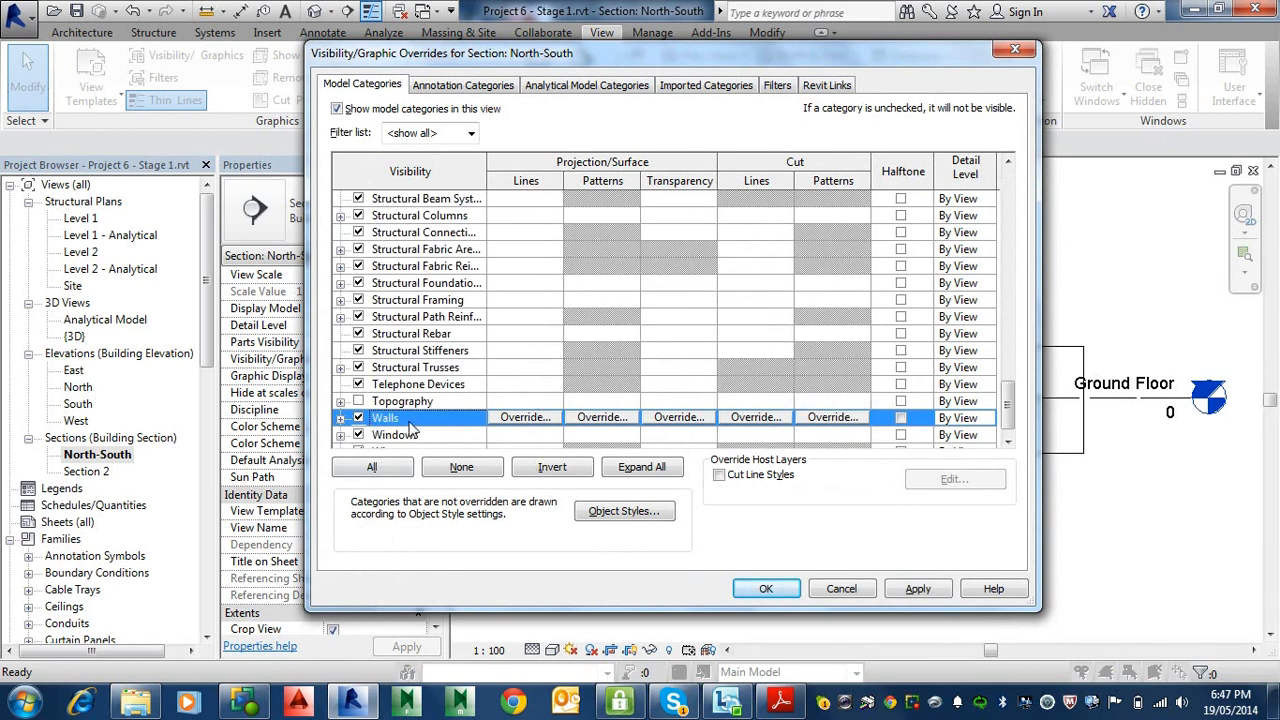
left_click(900, 418)
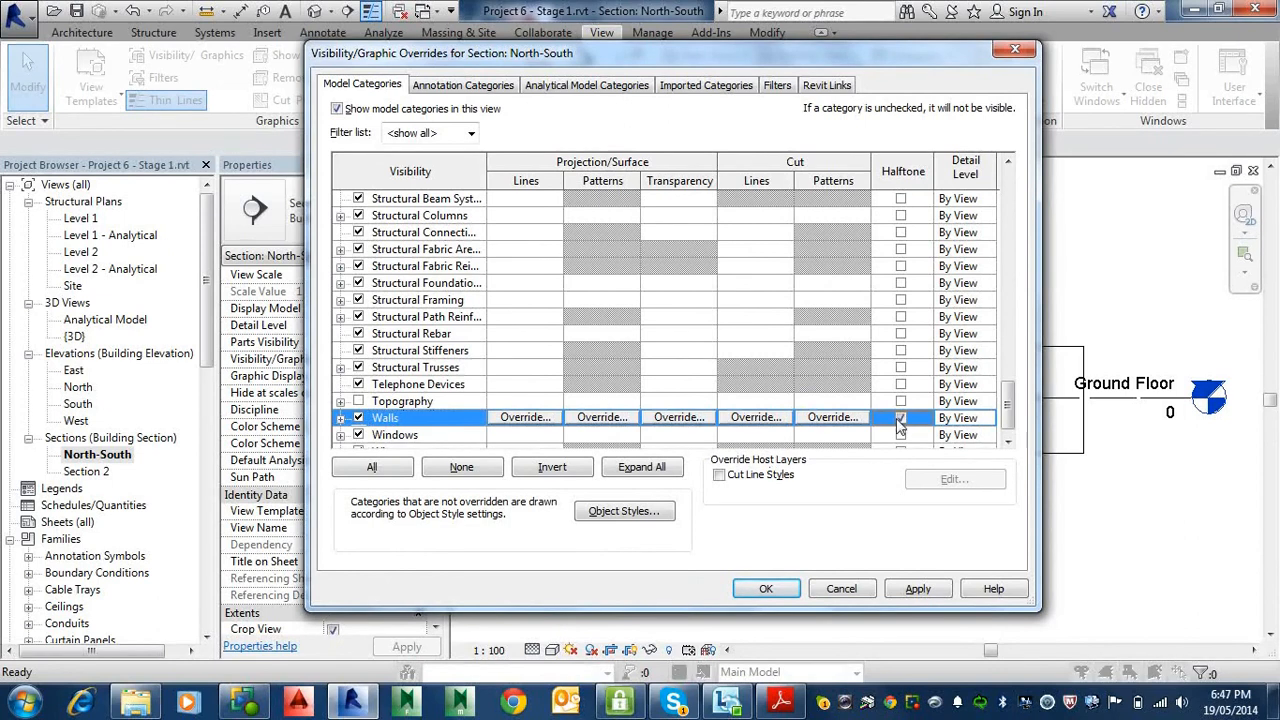
left_click(358, 435)
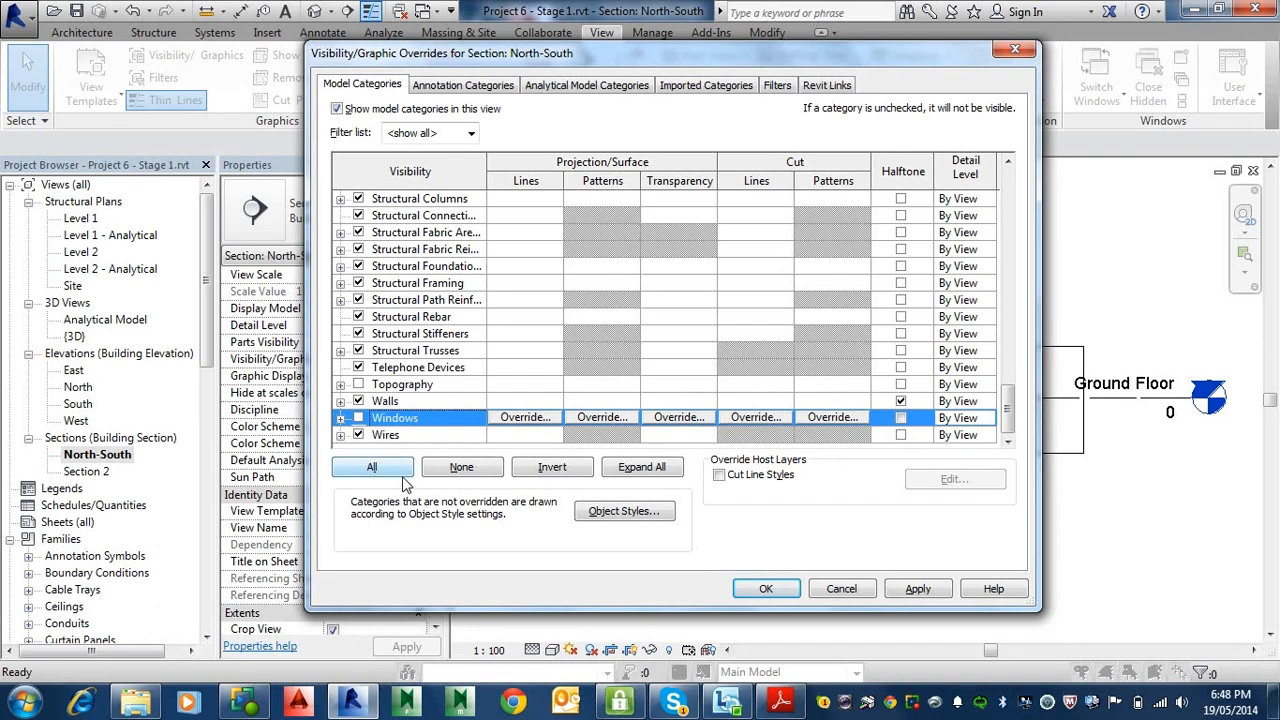
left_click(762, 589)
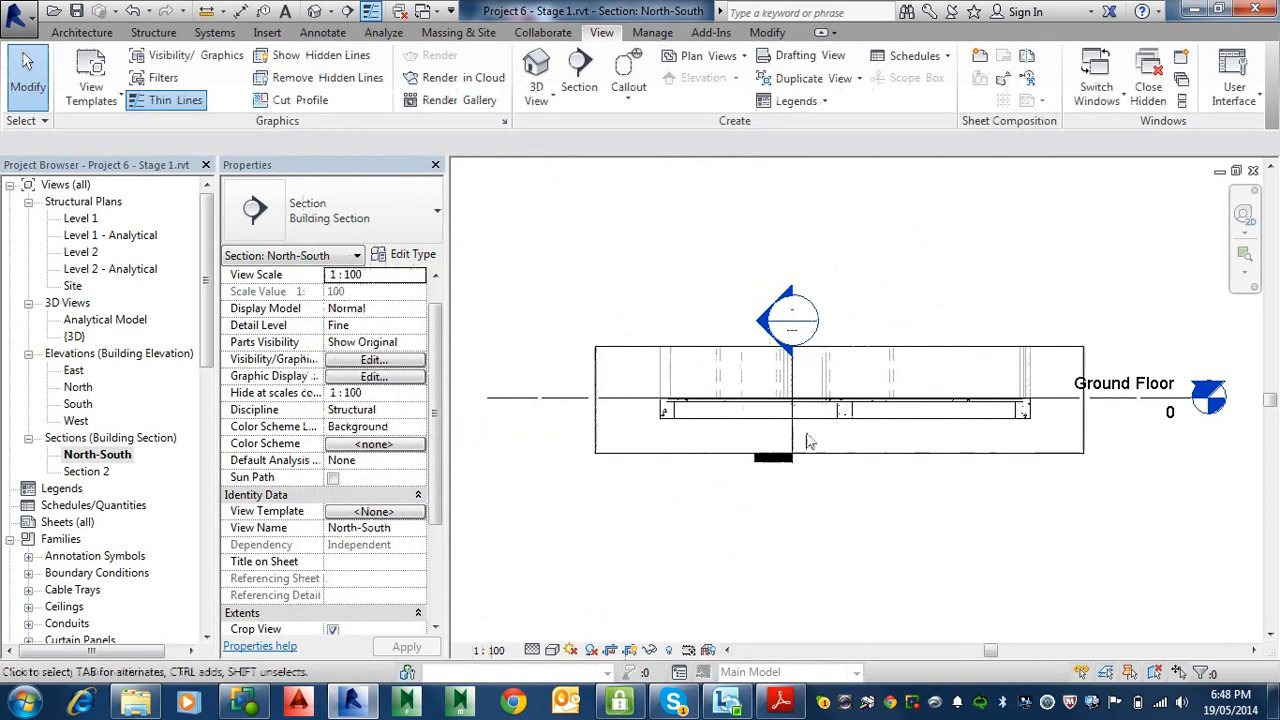
Step: Set the North-South section's view scale to 1:20
scroll(676, 378, "up", 3)
scroll(676, 378, "up", 1)
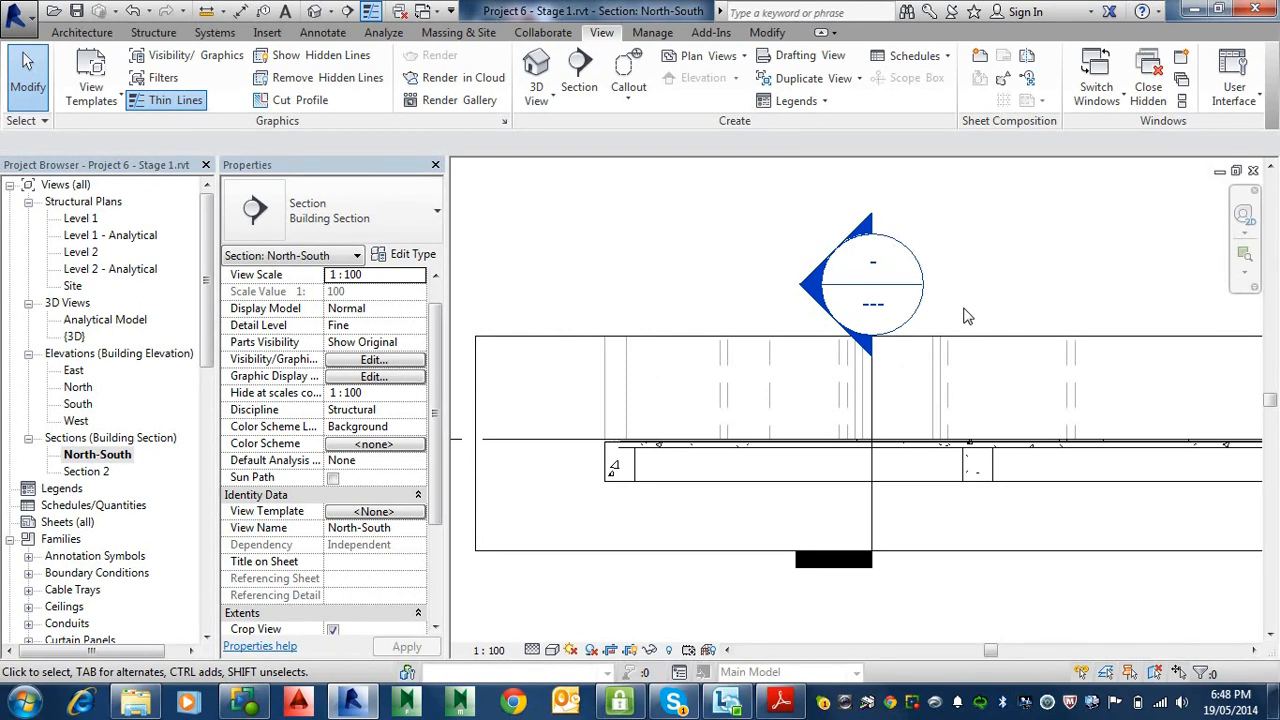
left_click(496, 652)
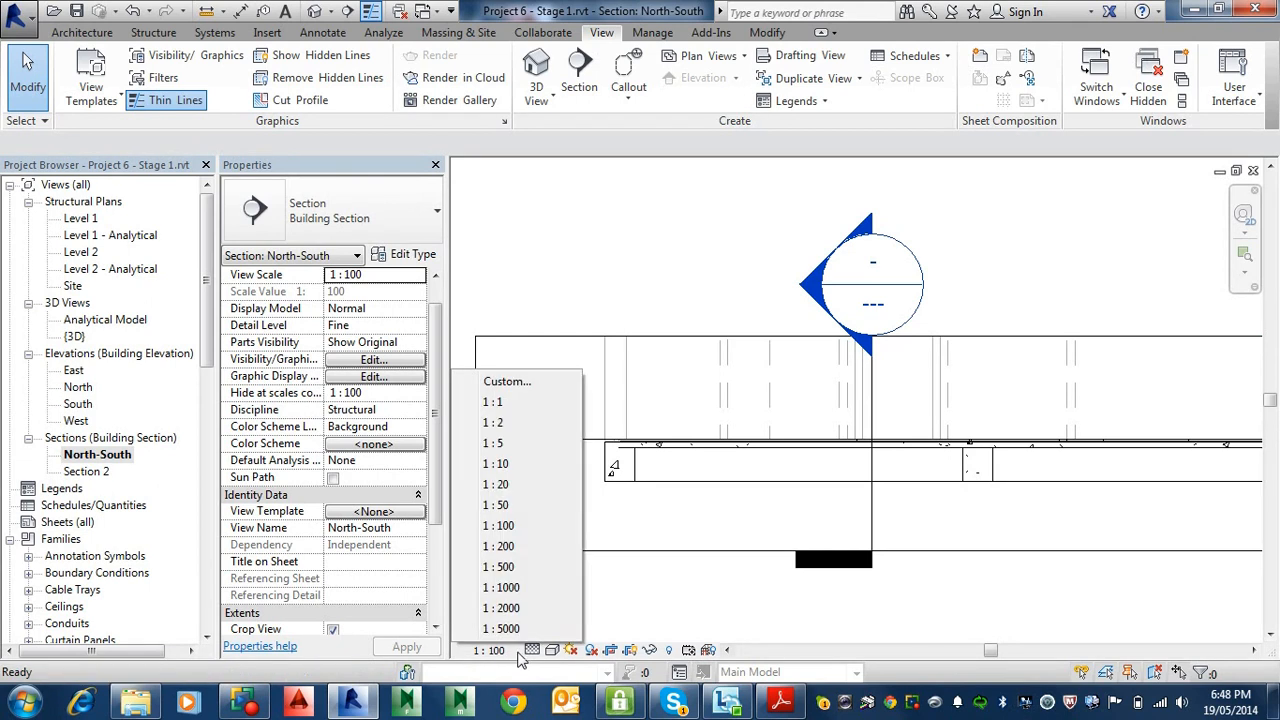
left_click(533, 494)
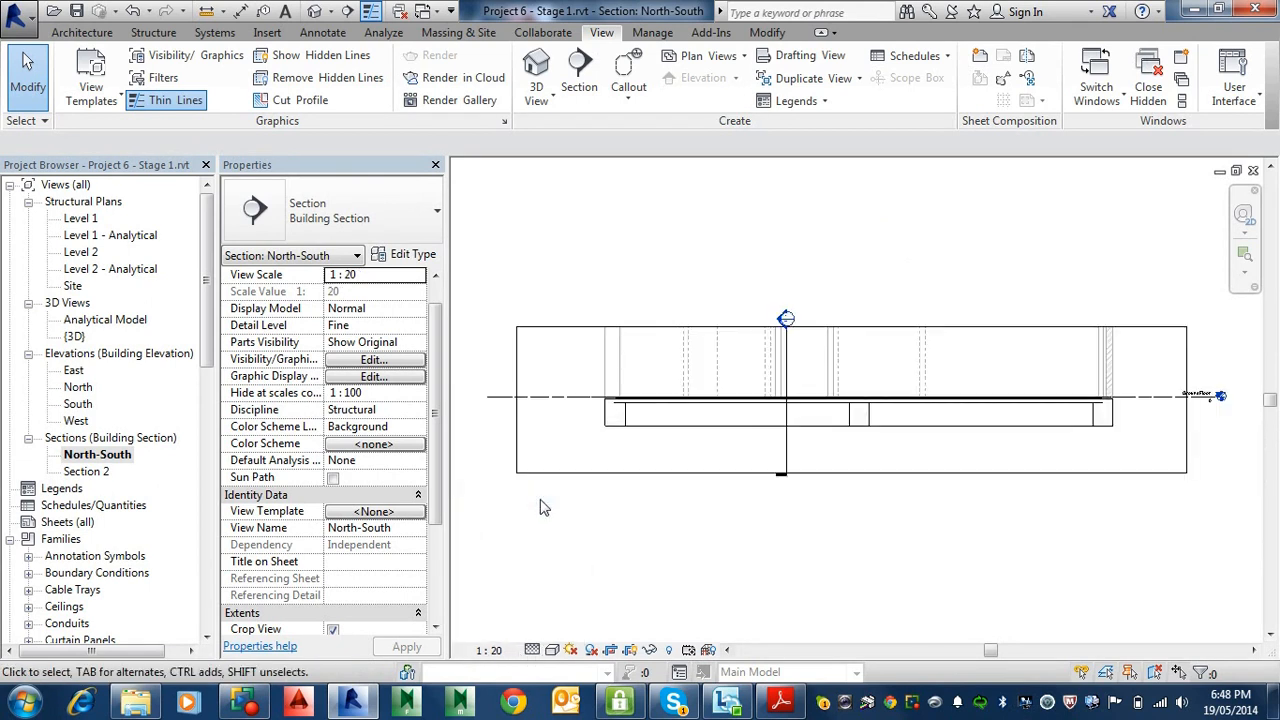
Step: Inspect the concrete edge beam at the slab's left end with Thin Lines switched off and back on
scroll(712, 368, "up", 3)
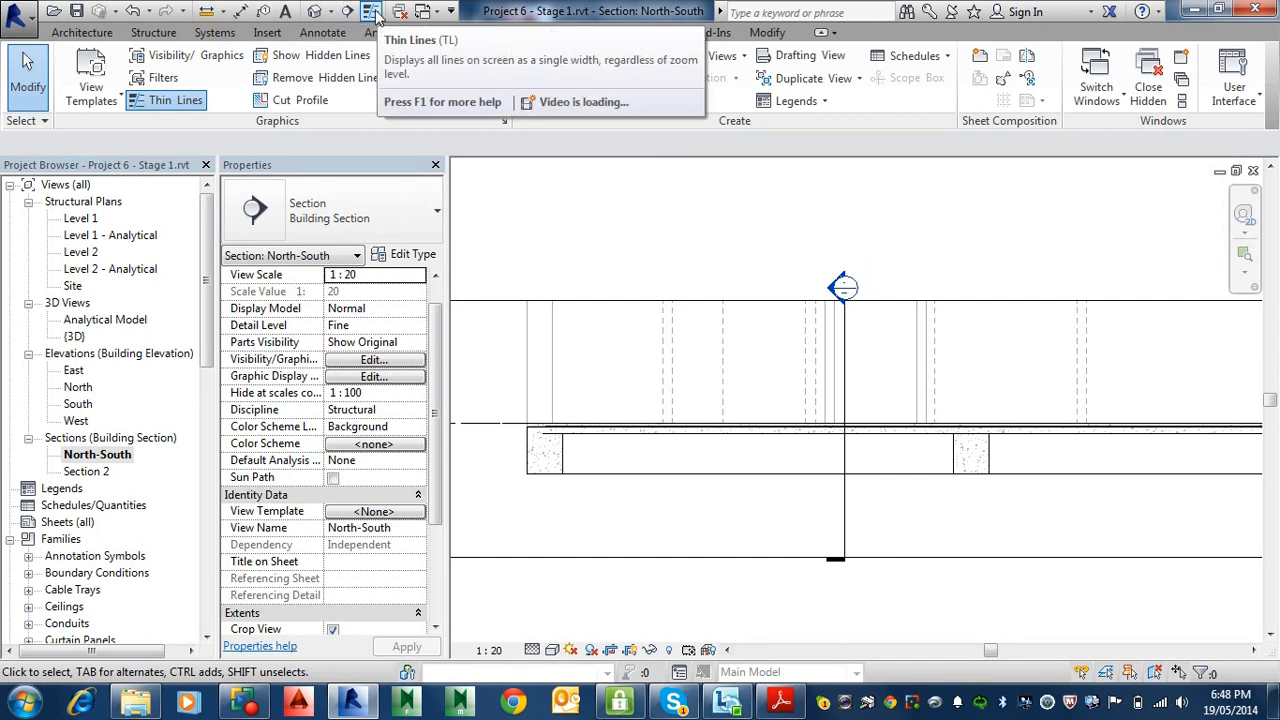
scroll(548, 458, "up", 5)
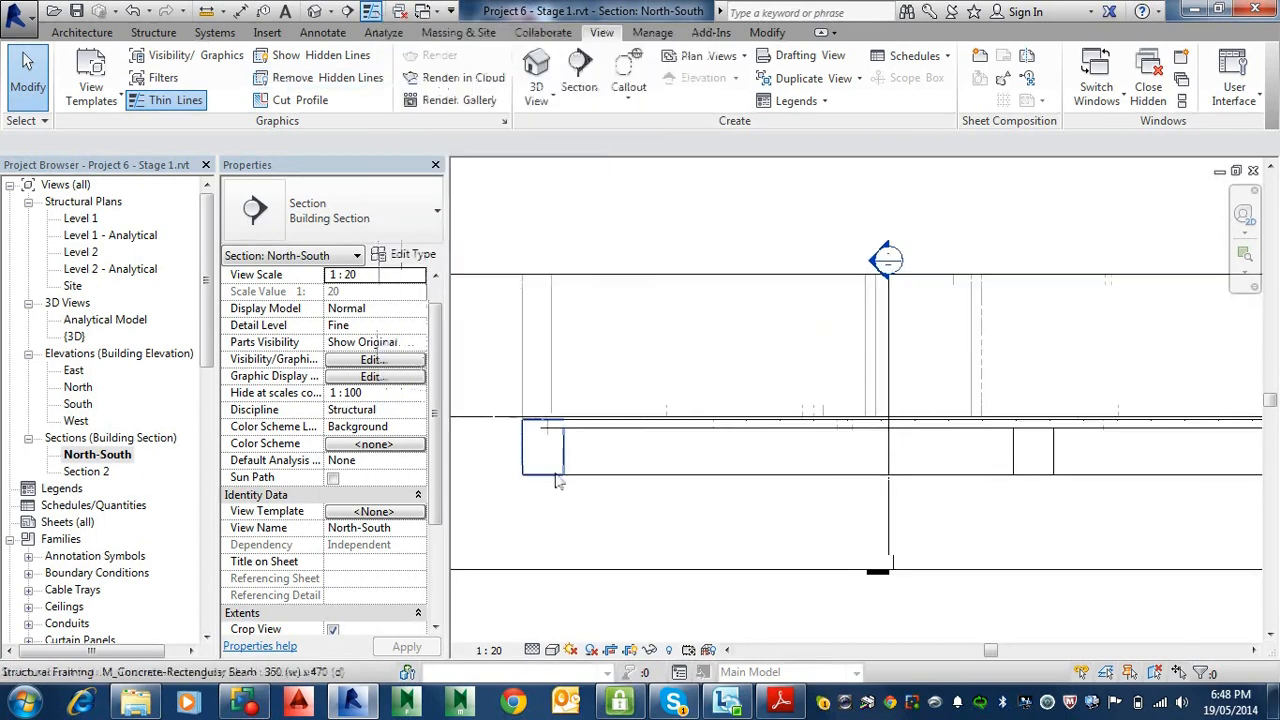
middle_click_drag(548, 458, 806, 529)
scroll(806, 529, "up", 3)
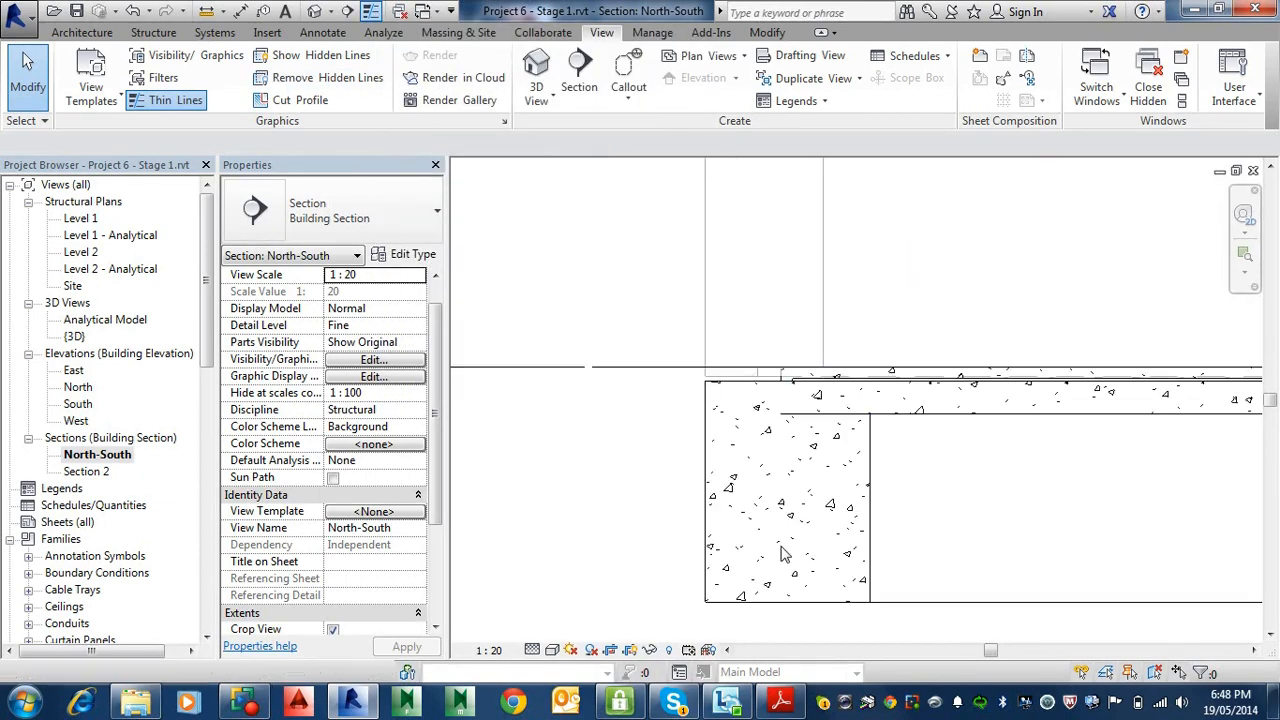
left_click(370, 12)
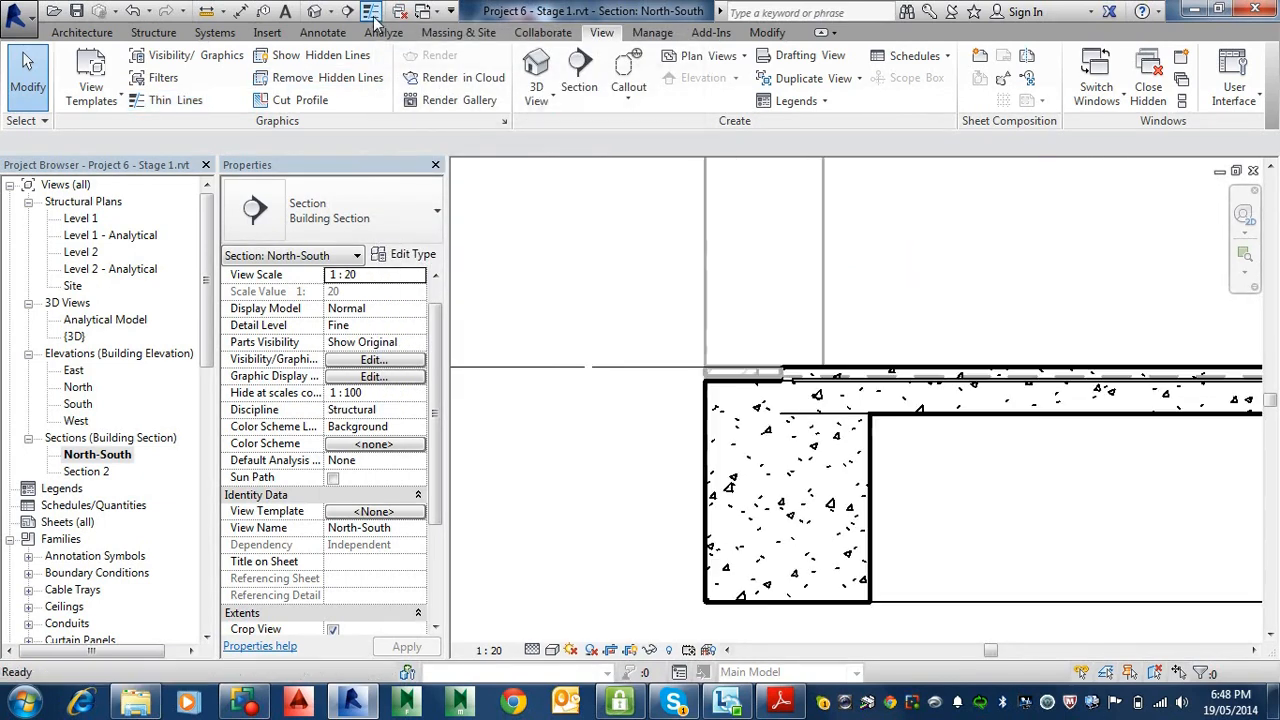
left_click(373, 14)
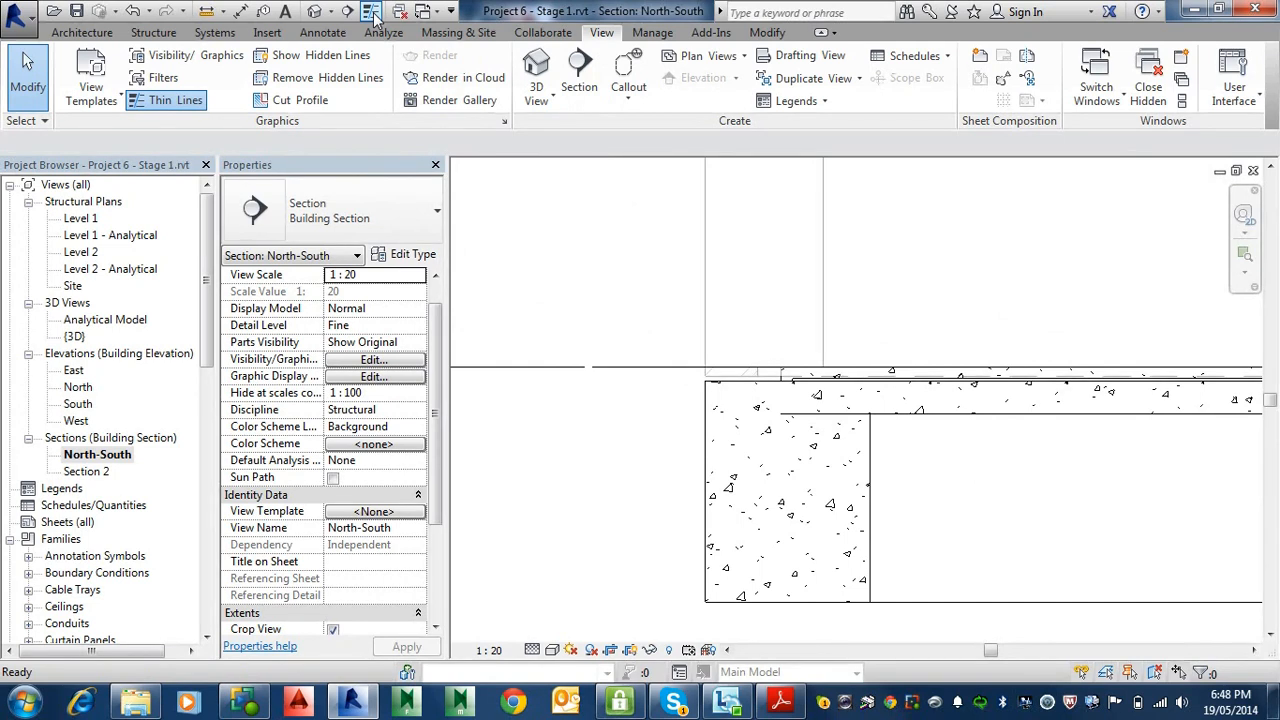
Step: Switch to the Adobe Reader notes, check items 7 and 8 against the section, and return to Revit
left_click(781, 701)
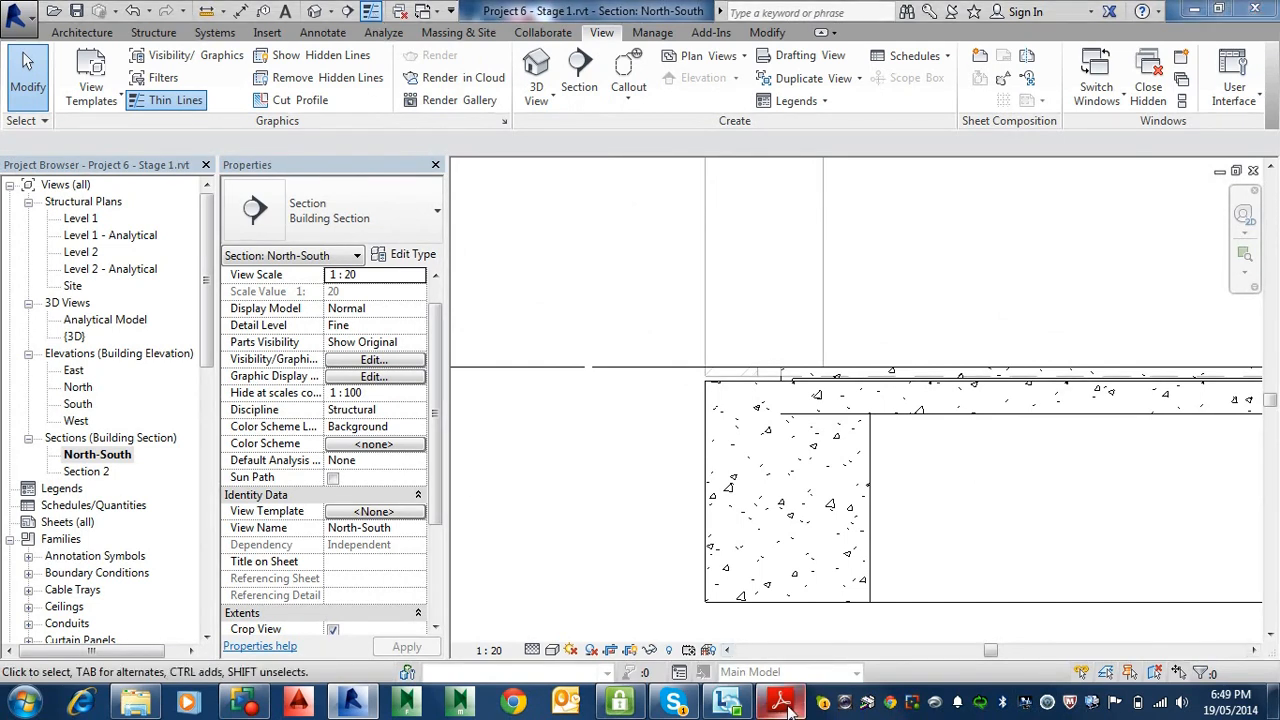
scroll(643, 397, "down", 8)
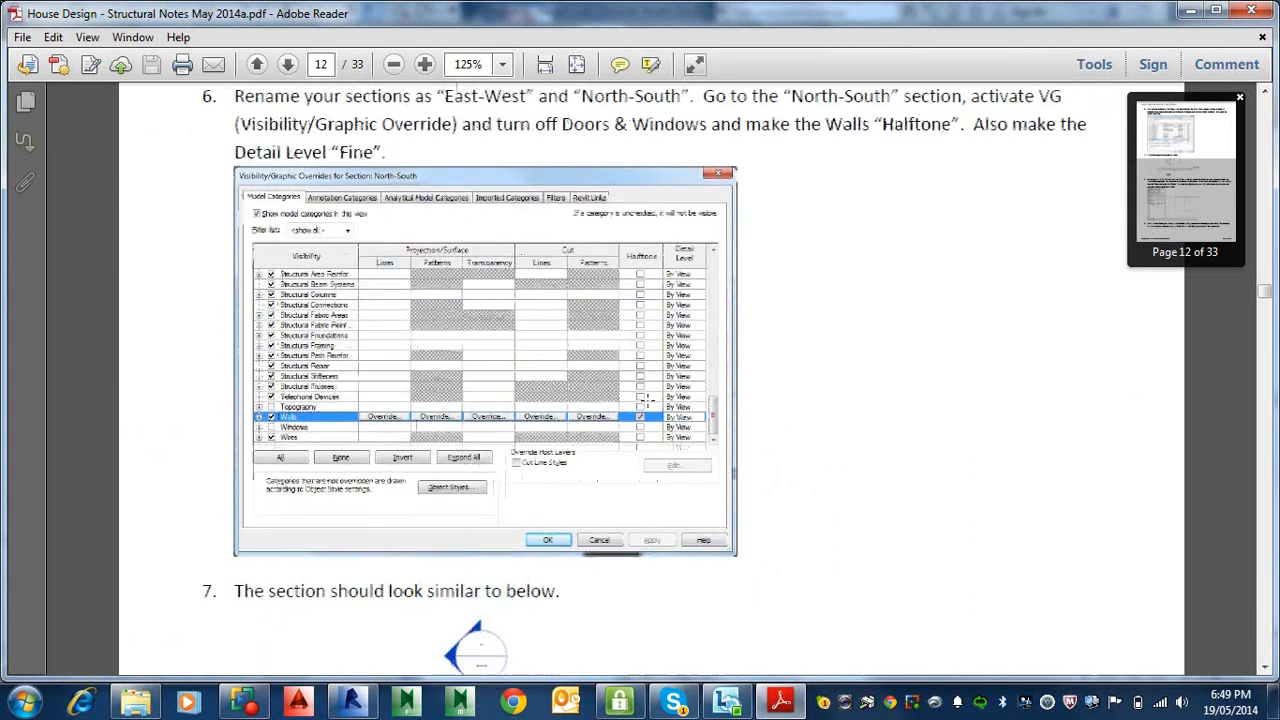
scroll(643, 397, "down", 3)
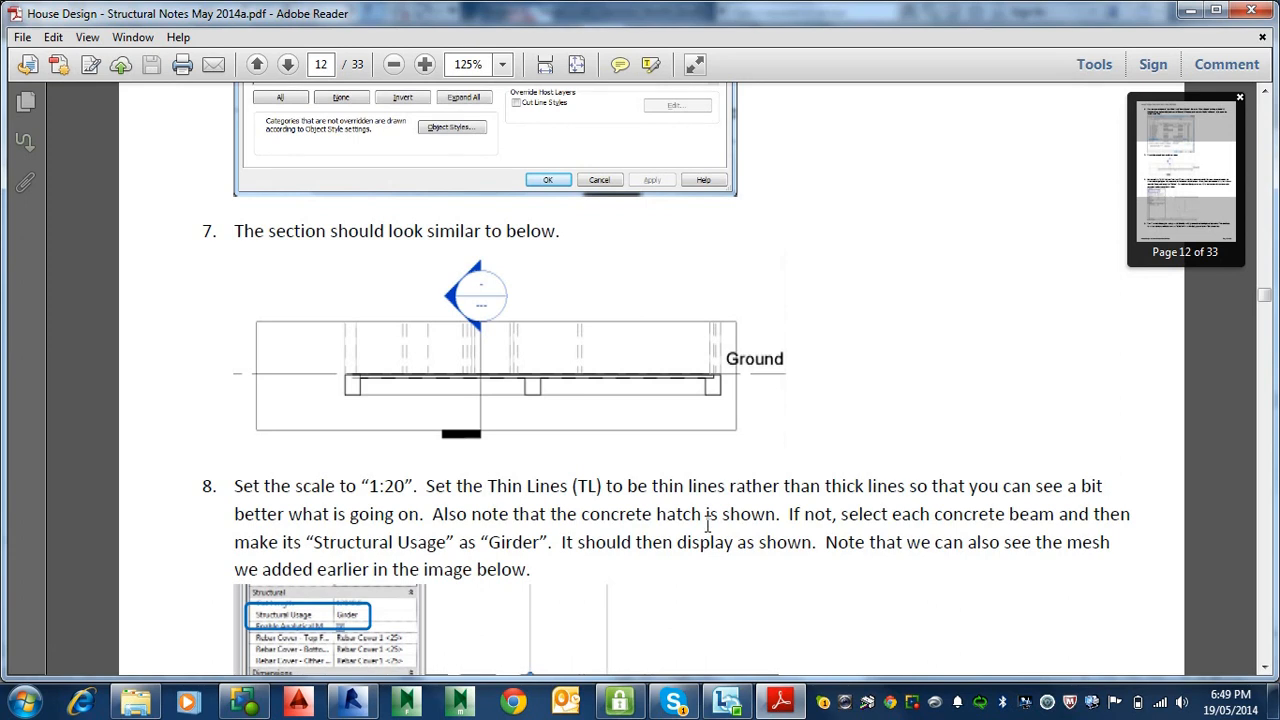
scroll(707, 525, "down", 5)
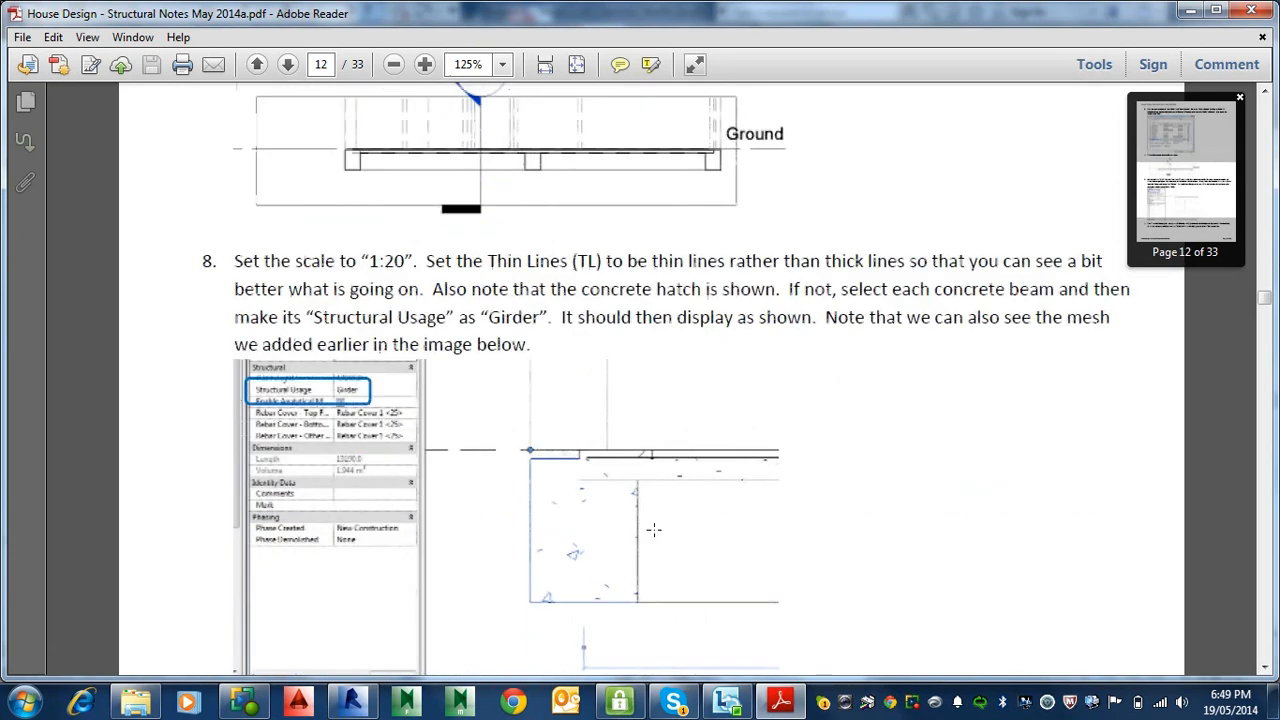
scroll(653, 530, "up", 1)
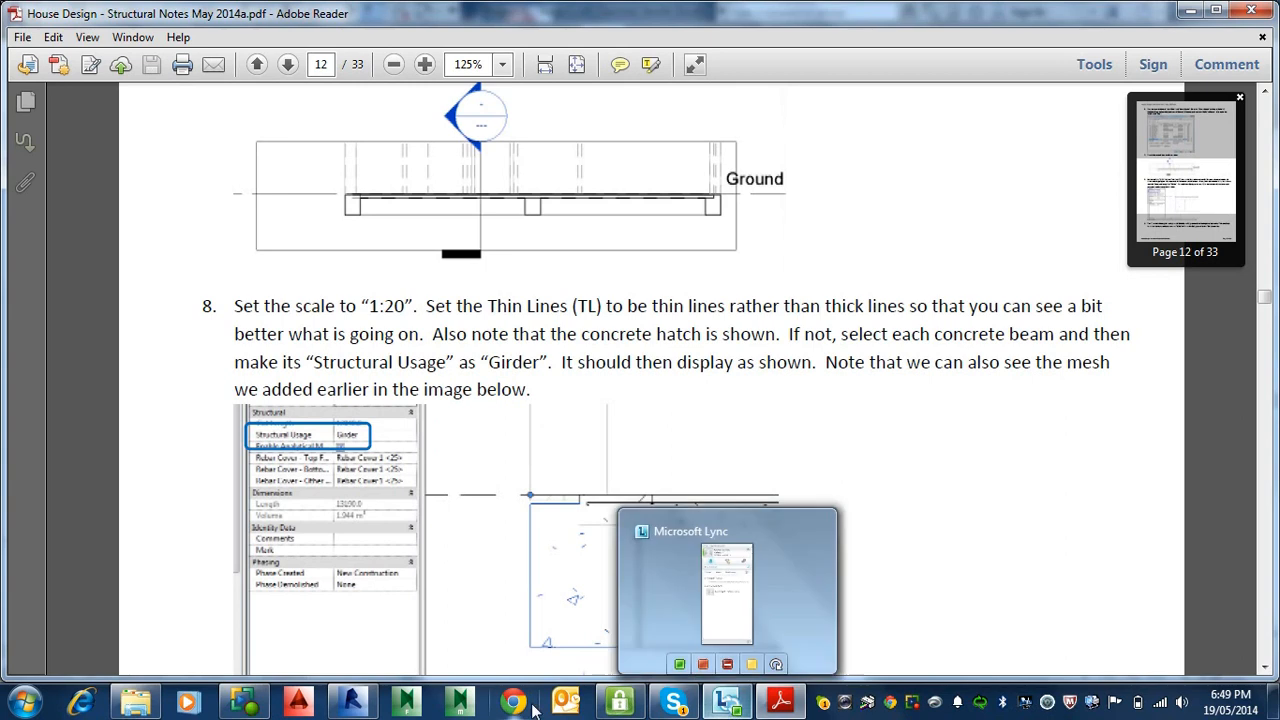
left_click(362, 705)
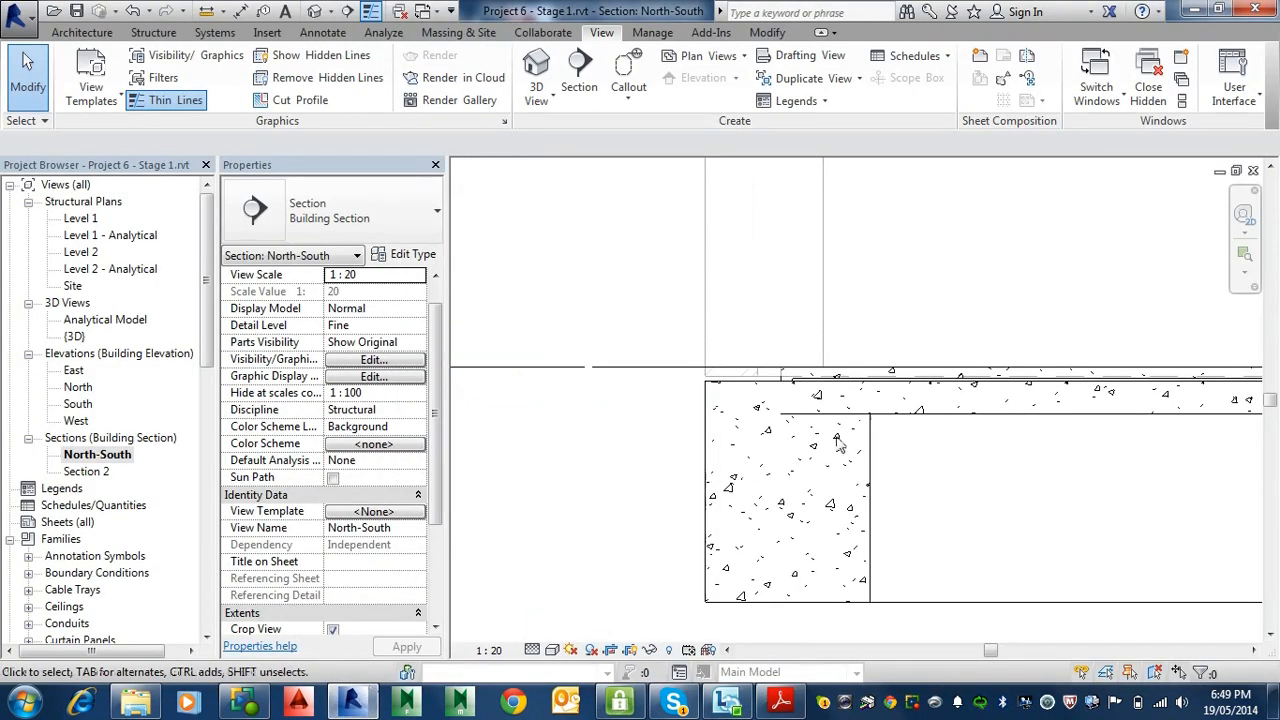
Step: Examine the slab-to-edge-beam joint and check the Structural Usage options for the 350 x 470 concrete beam
scroll(845, 435, "up", 3)
scroll(840, 425, "up", 3)
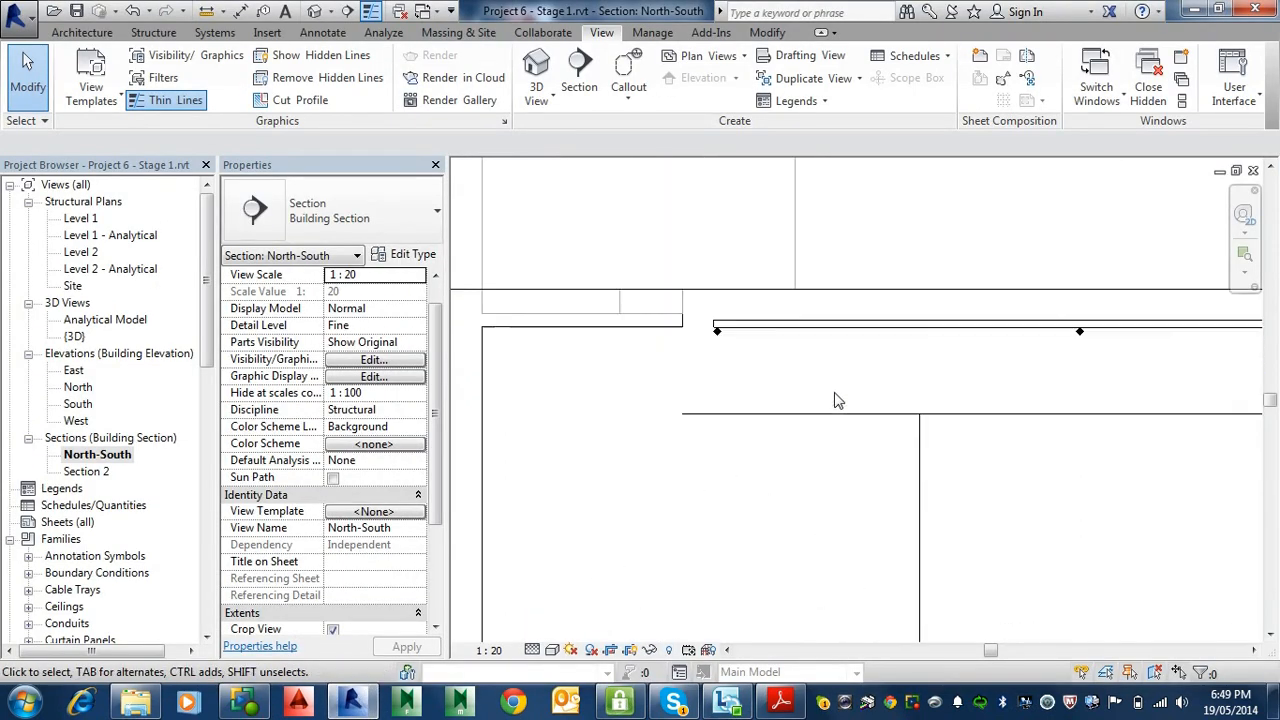
scroll(722, 333, "up", 2)
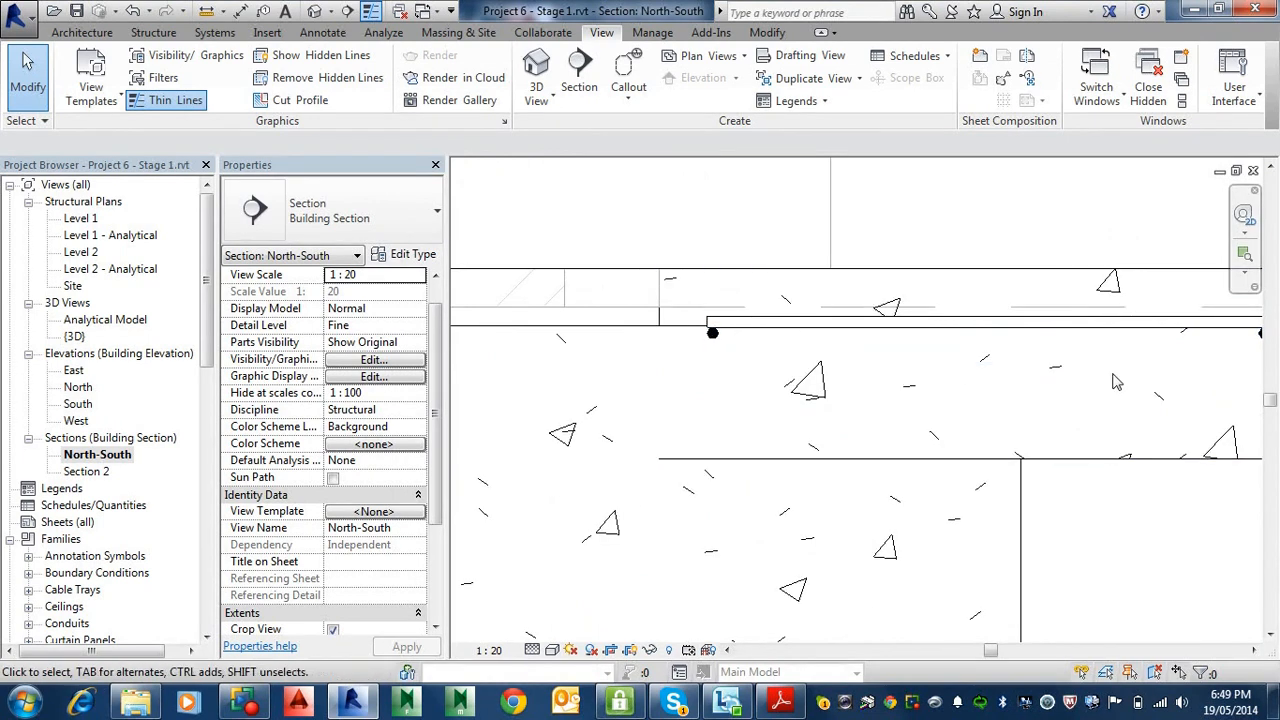
middle_click_drag(1124, 387, 906, 408)
scroll(1046, 370, "down", 2)
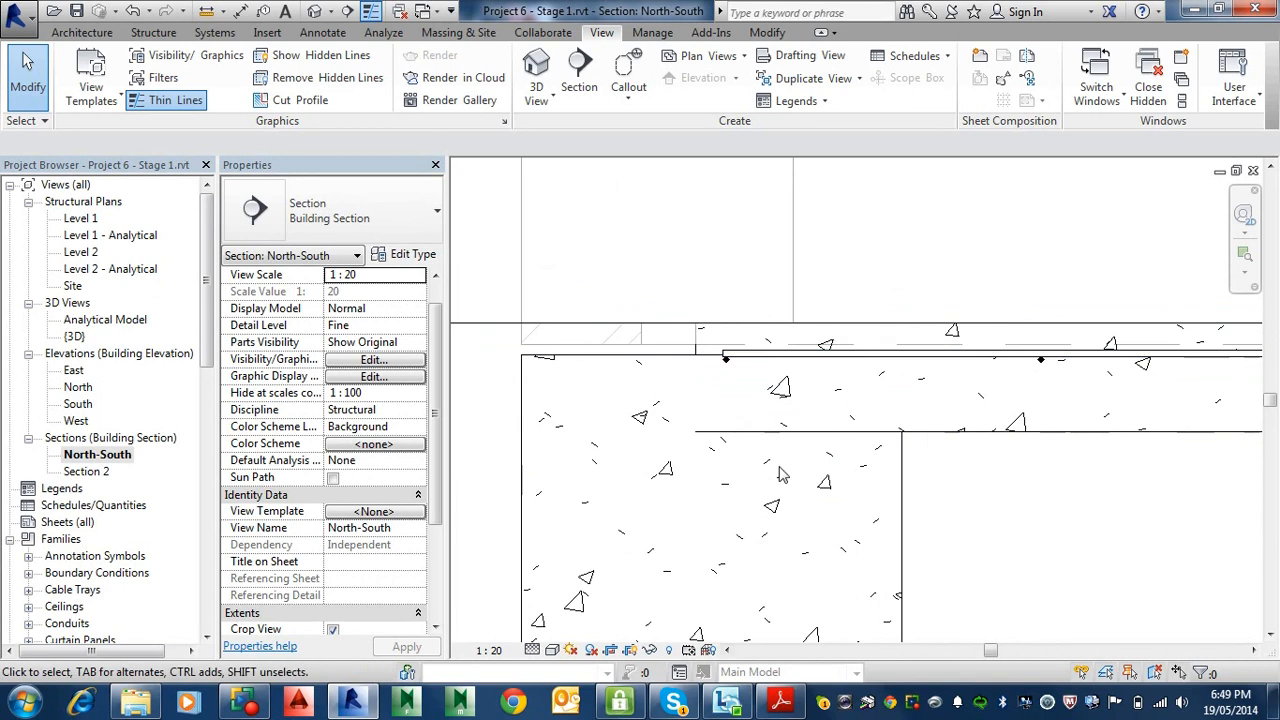
left_click(898, 518)
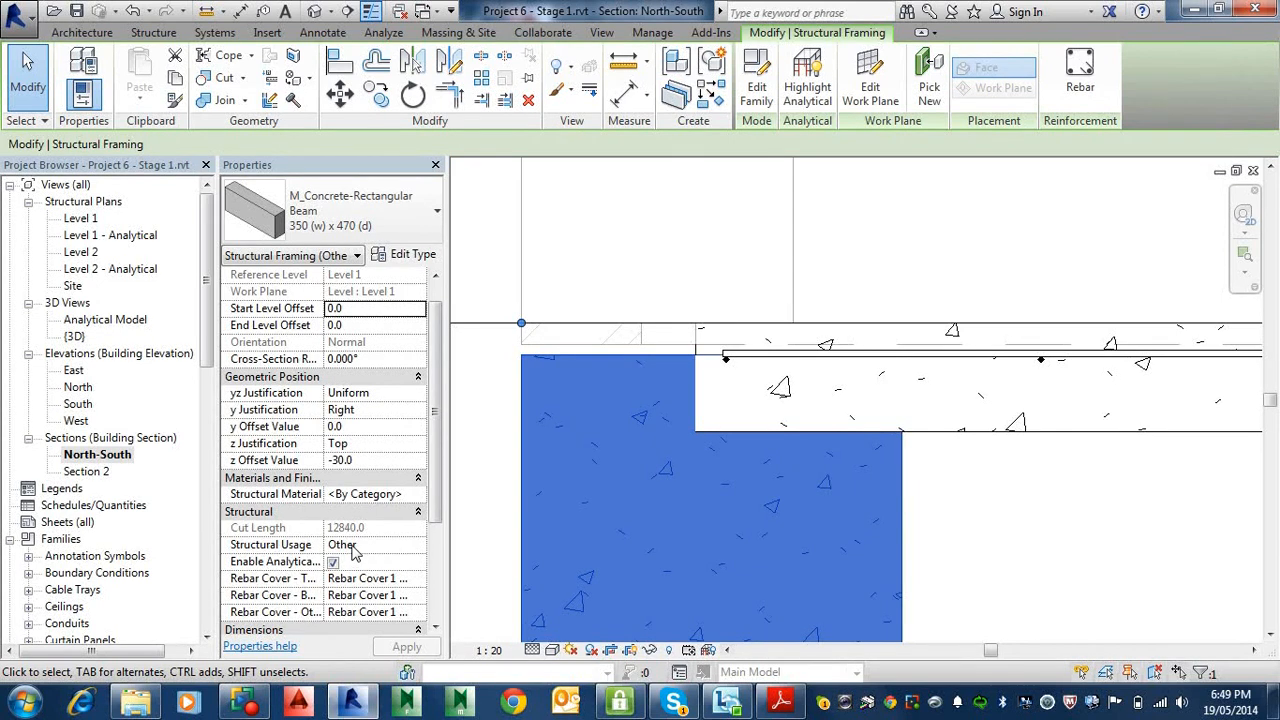
left_click(355, 545)
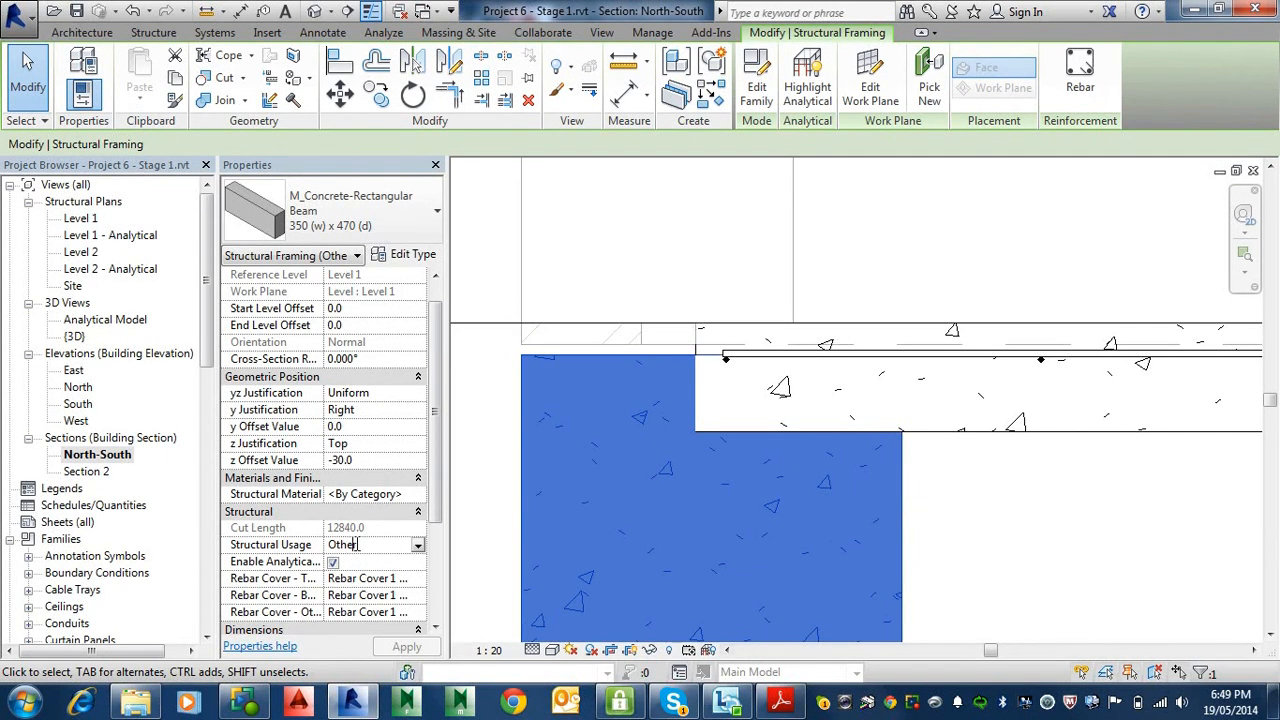
left_click(418, 545)
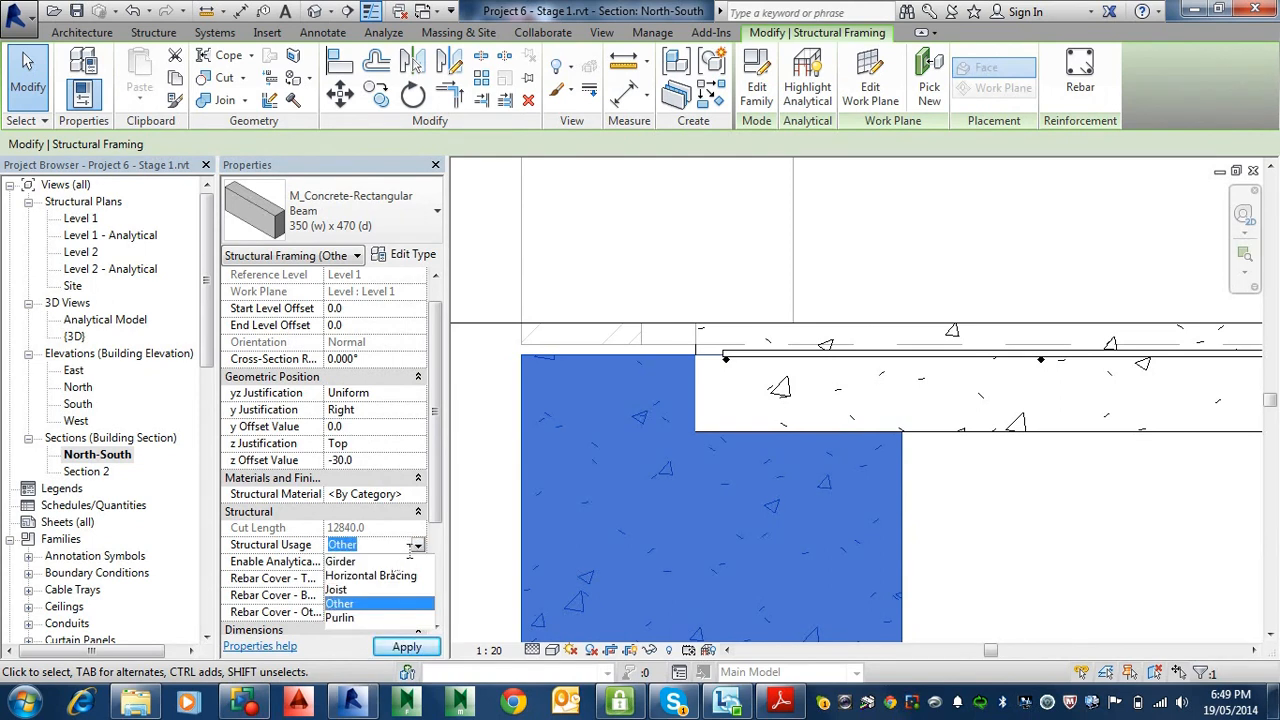
left_click(474, 254)
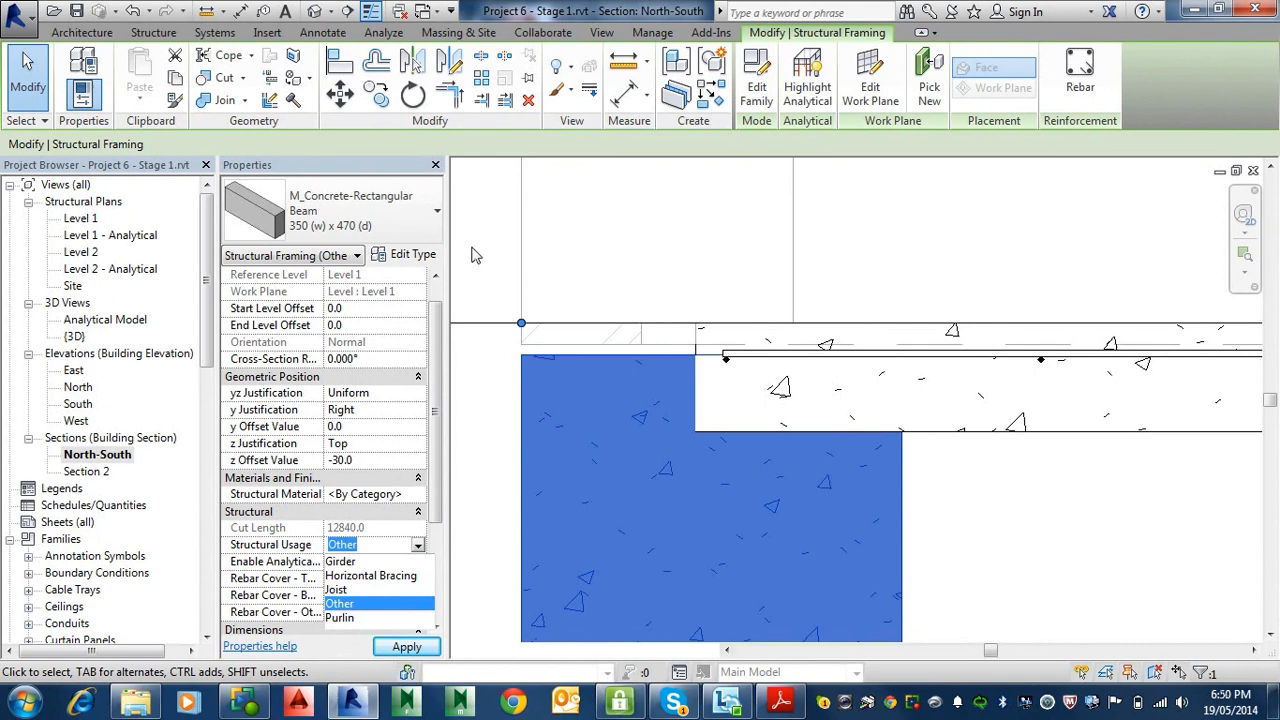
left_click(466, 449)
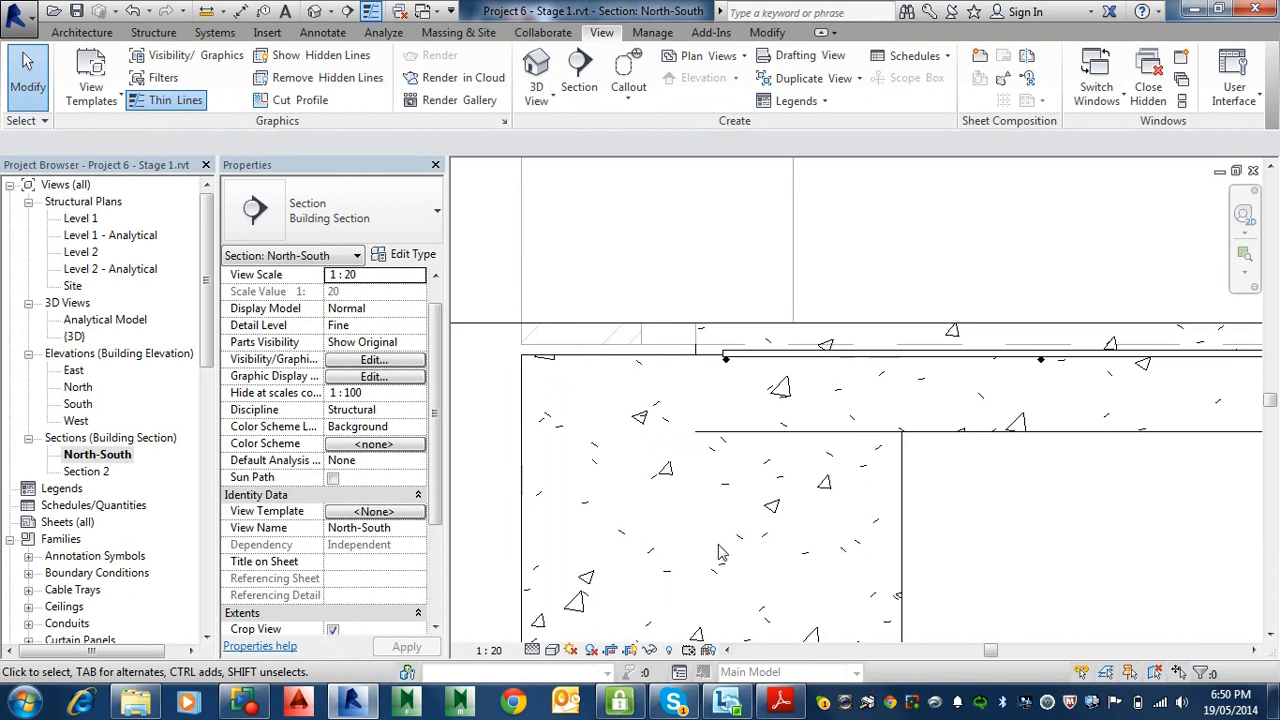
Step: Switch off Thin Lines to show the true line weights around the edge beam at the slab's left end
scroll(869, 370, "down", 2)
scroll(869, 370, "down", 1)
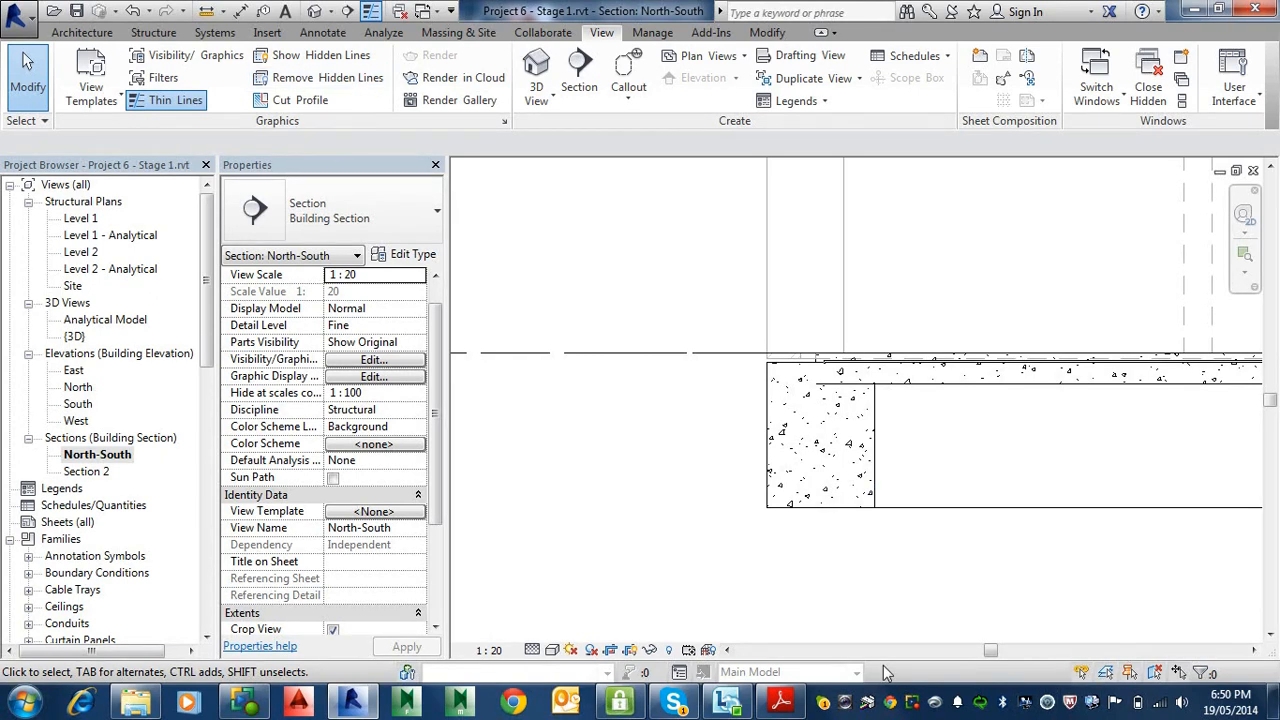
key("t")
key("l")
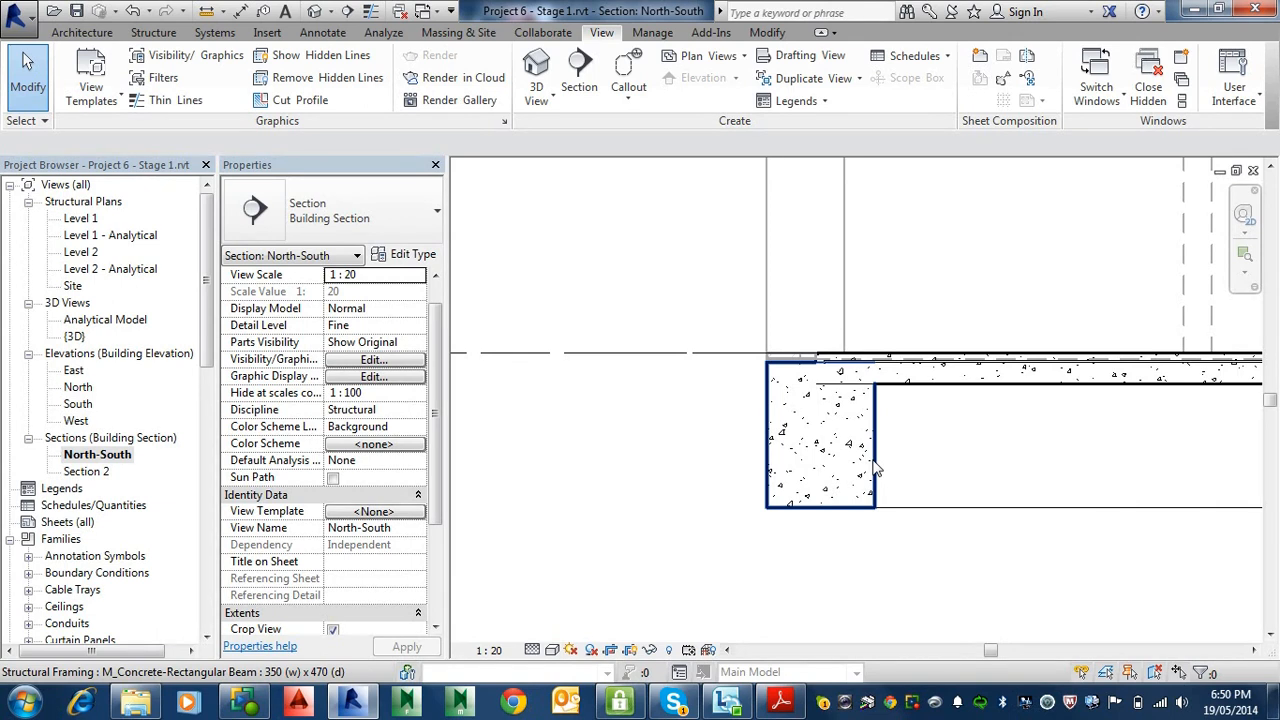
Step: Turn off the Walls category in the North-South section's visibility/graphic overrides
key("v")
key("v")
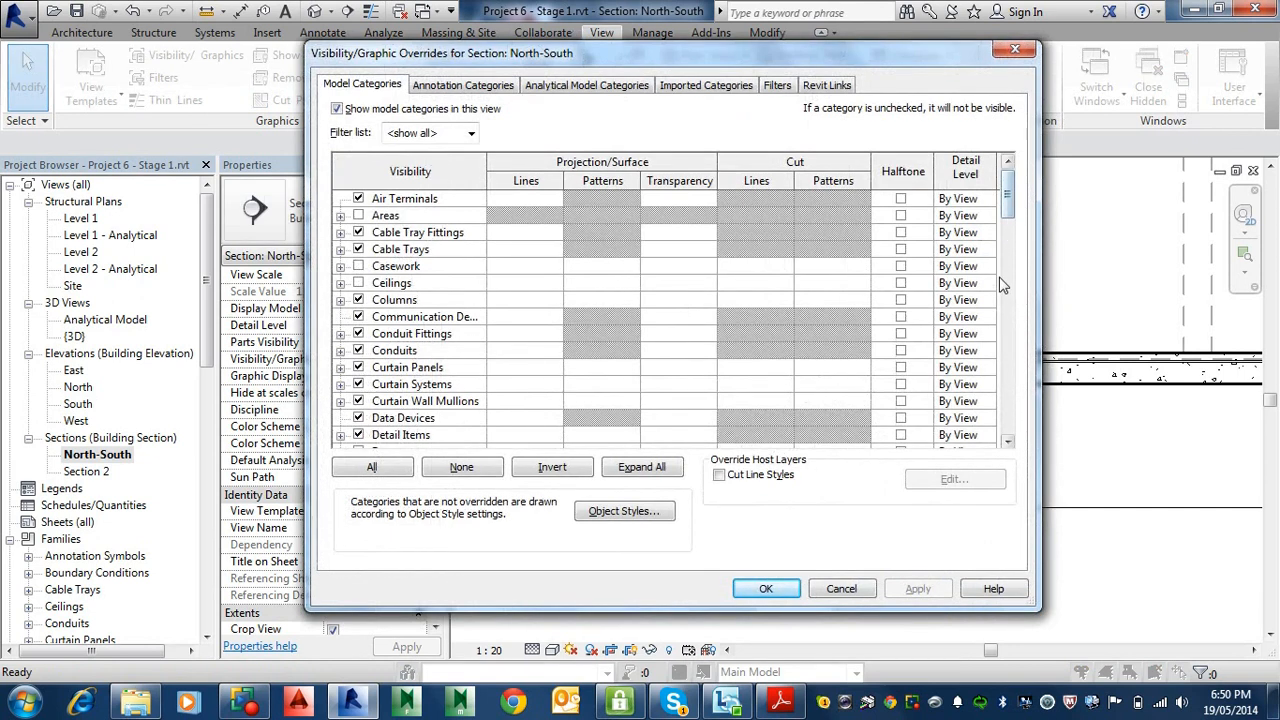
key("w")
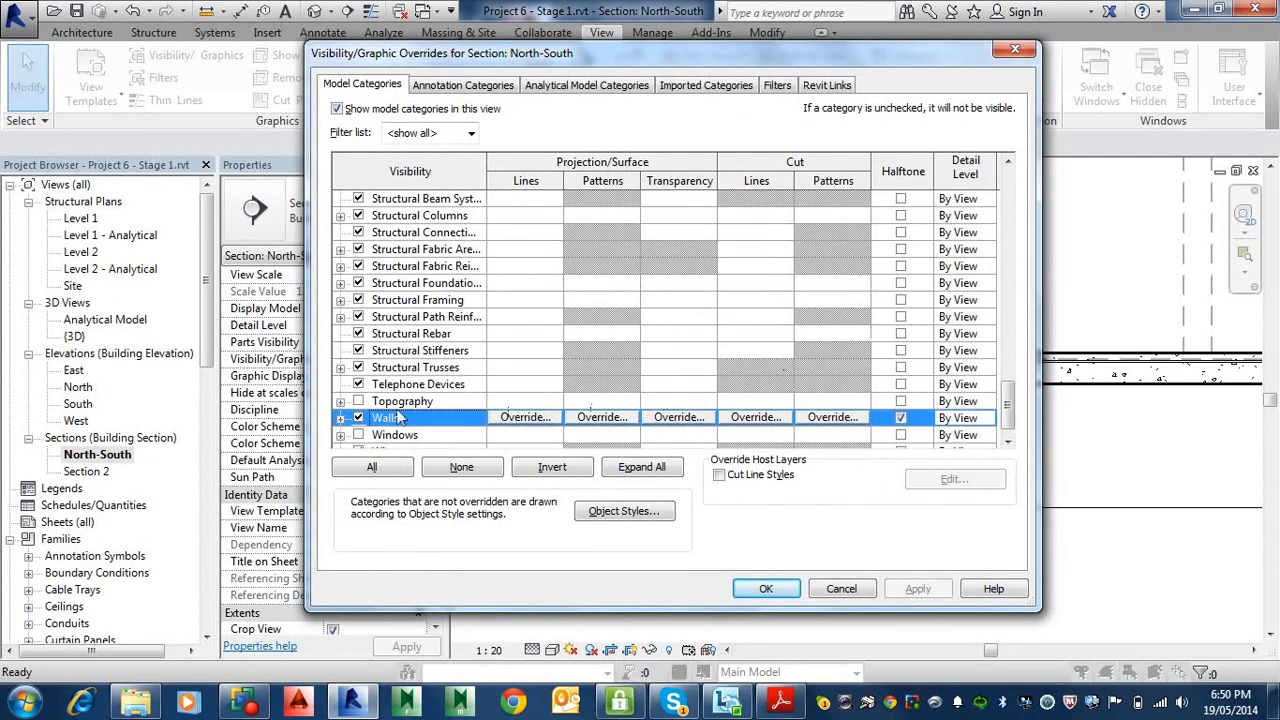
left_click(358, 418)
left_click(766, 589)
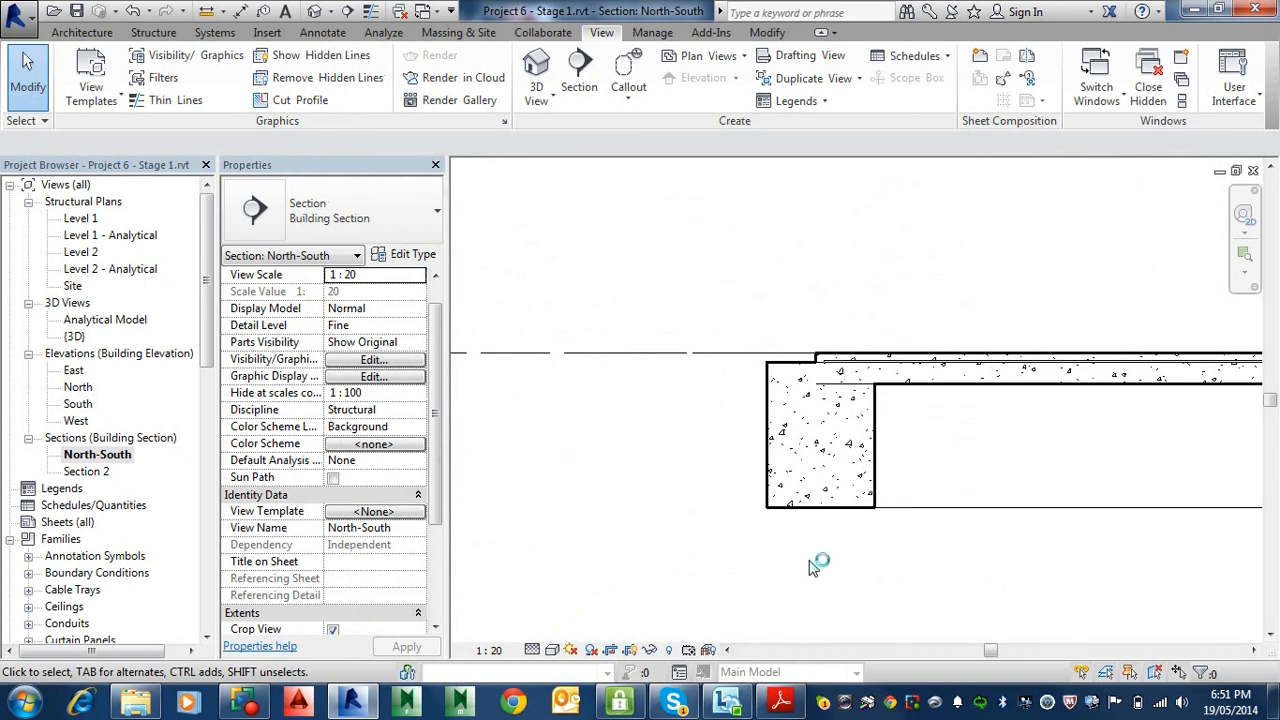
Step: Use Linework with the Thin Lines style on the left edge beam's outer side and top edge
left_click(767, 33)
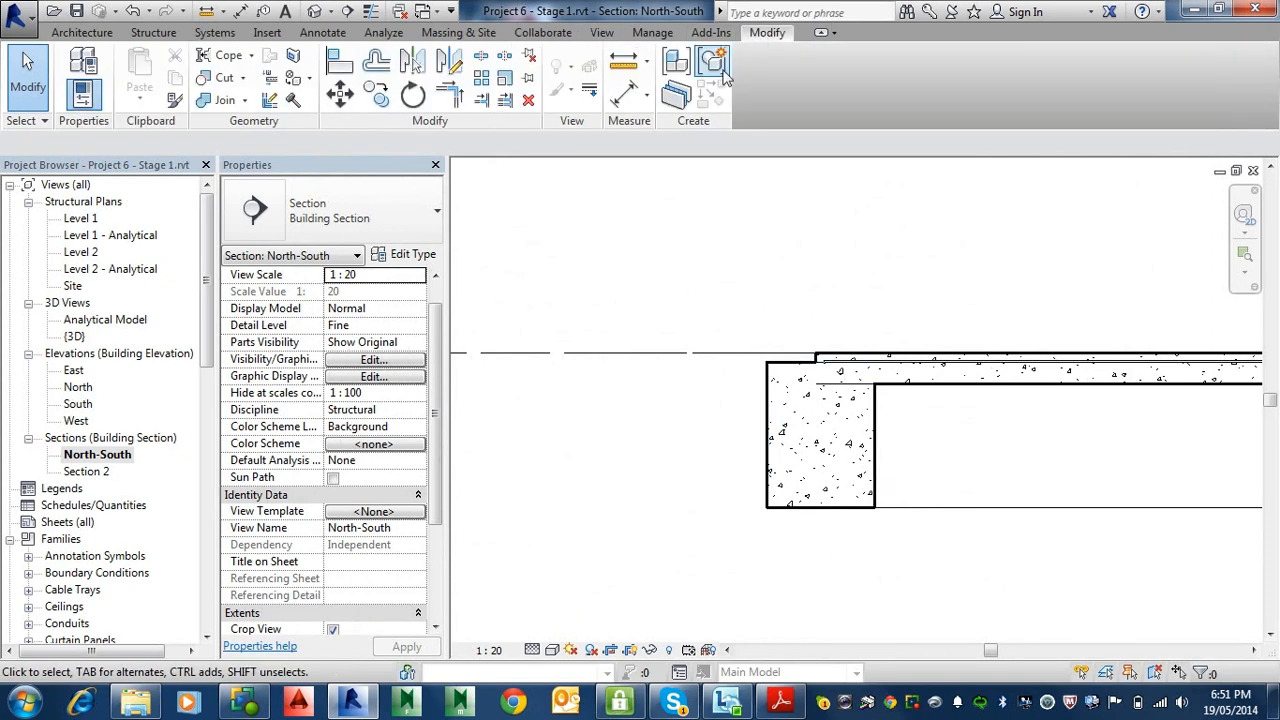
left_click(590, 92)
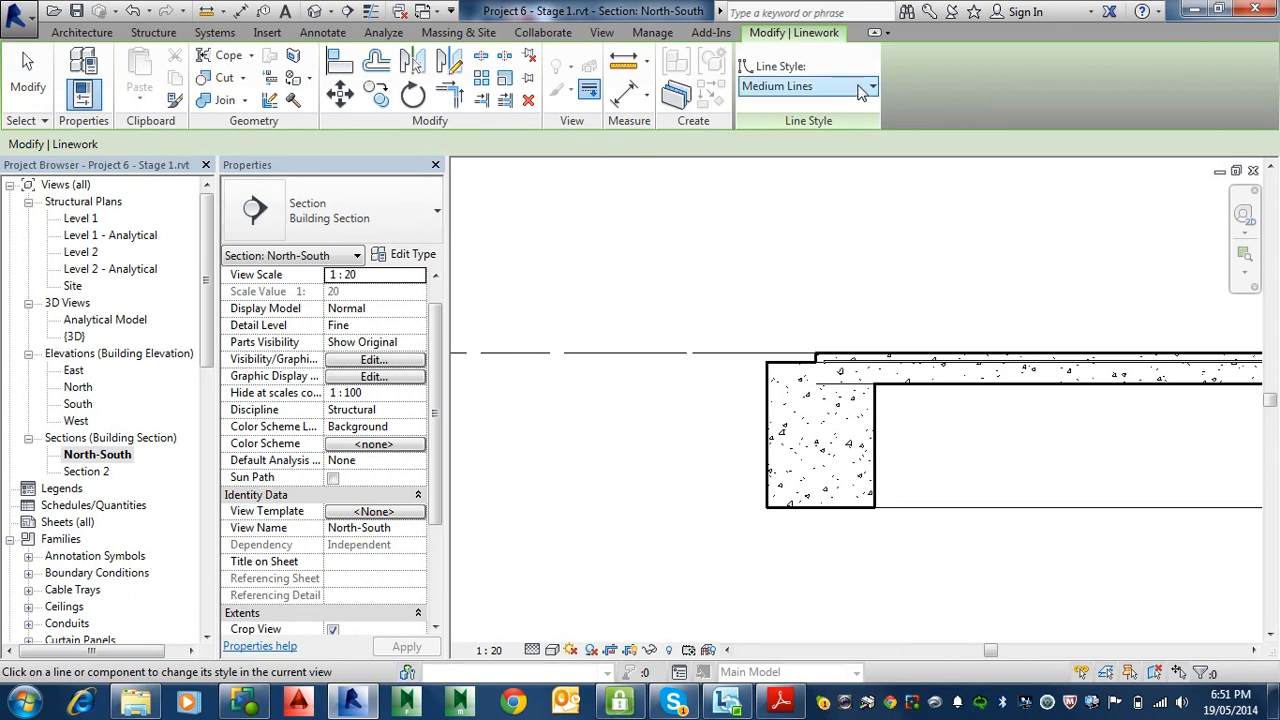
left_click(874, 88)
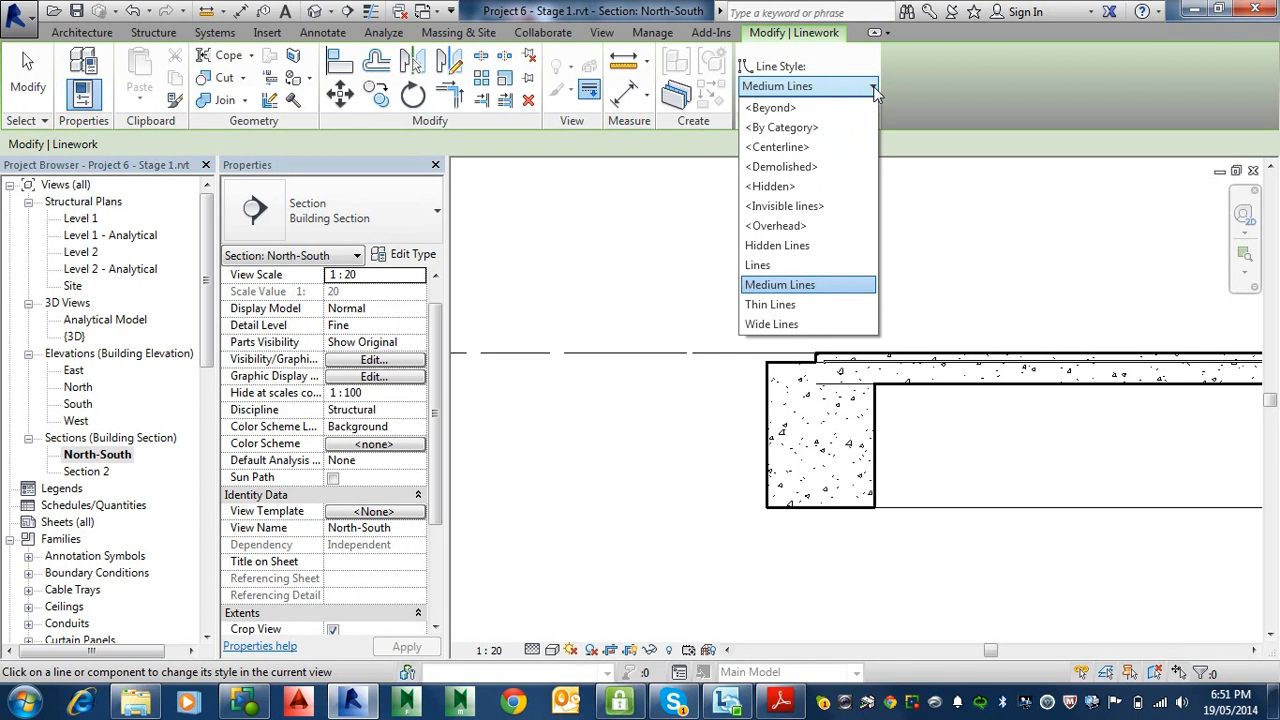
left_click(776, 304)
left_click(768, 420)
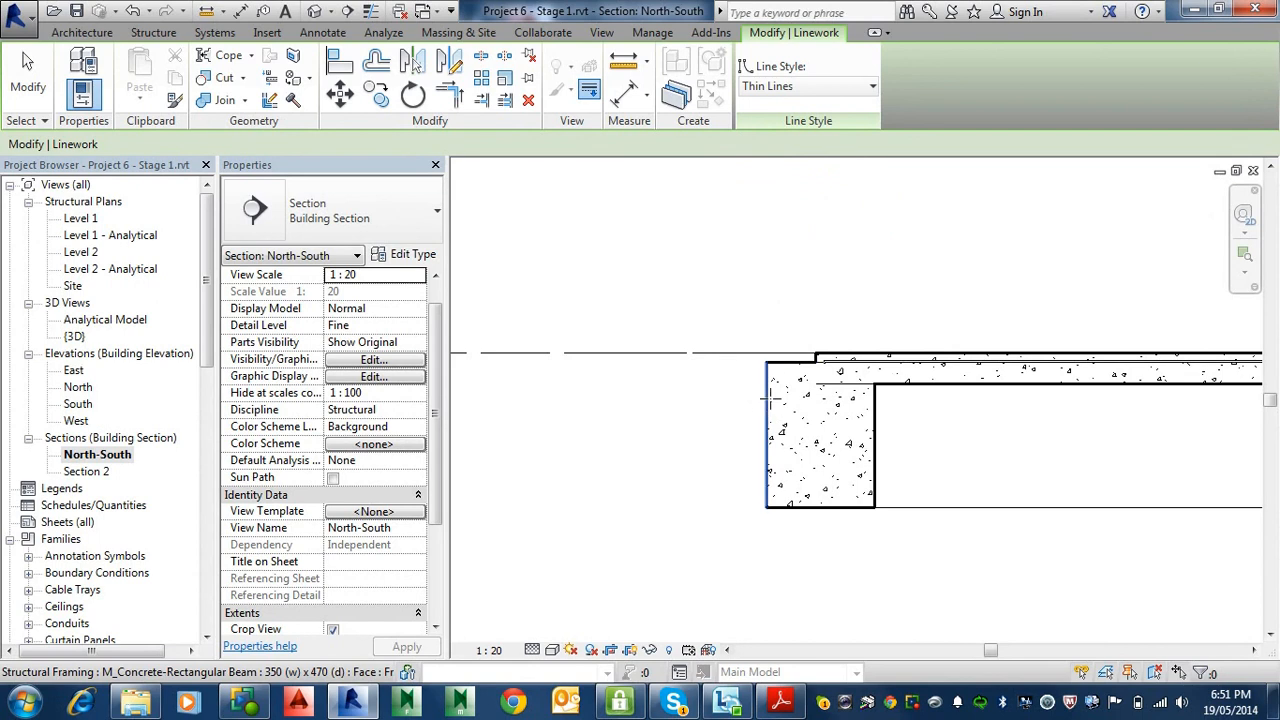
left_click(793, 361)
Step: Apply the Thin Lines style to the slab's end and underside and to the edge beam's inner side and bottom edge
scroll(793, 357, "up", 3)
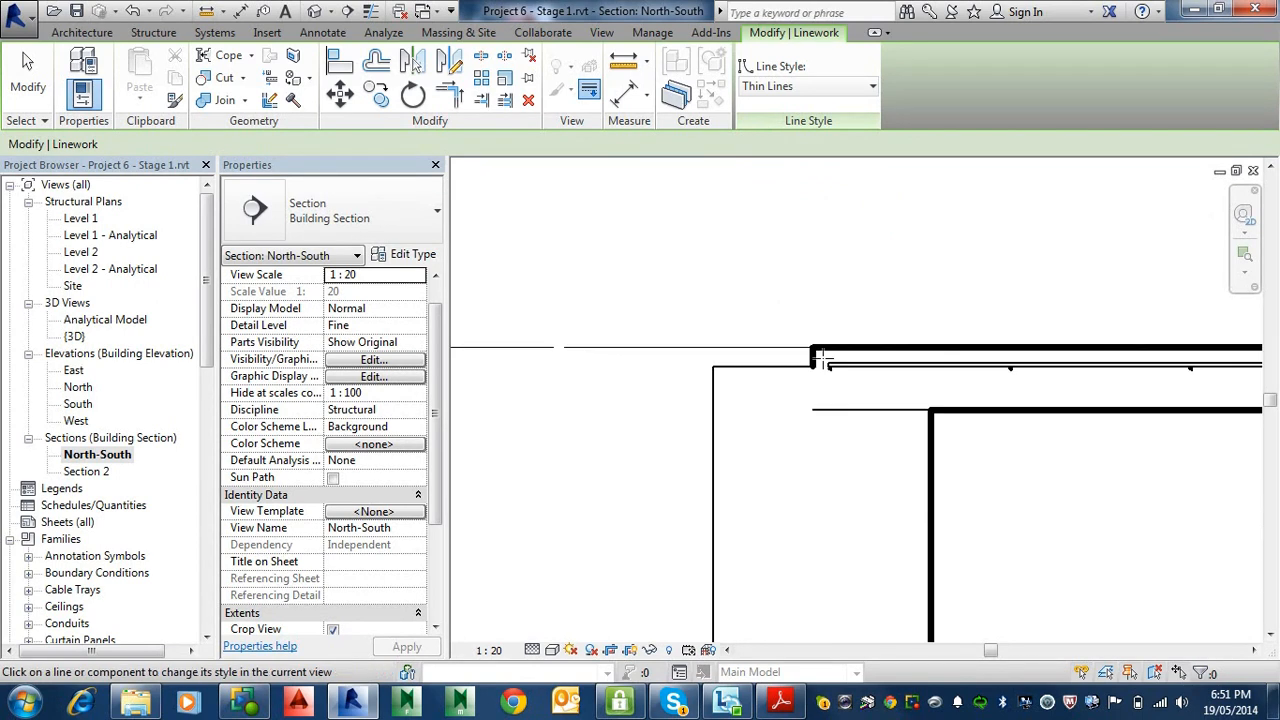
left_click(812, 351)
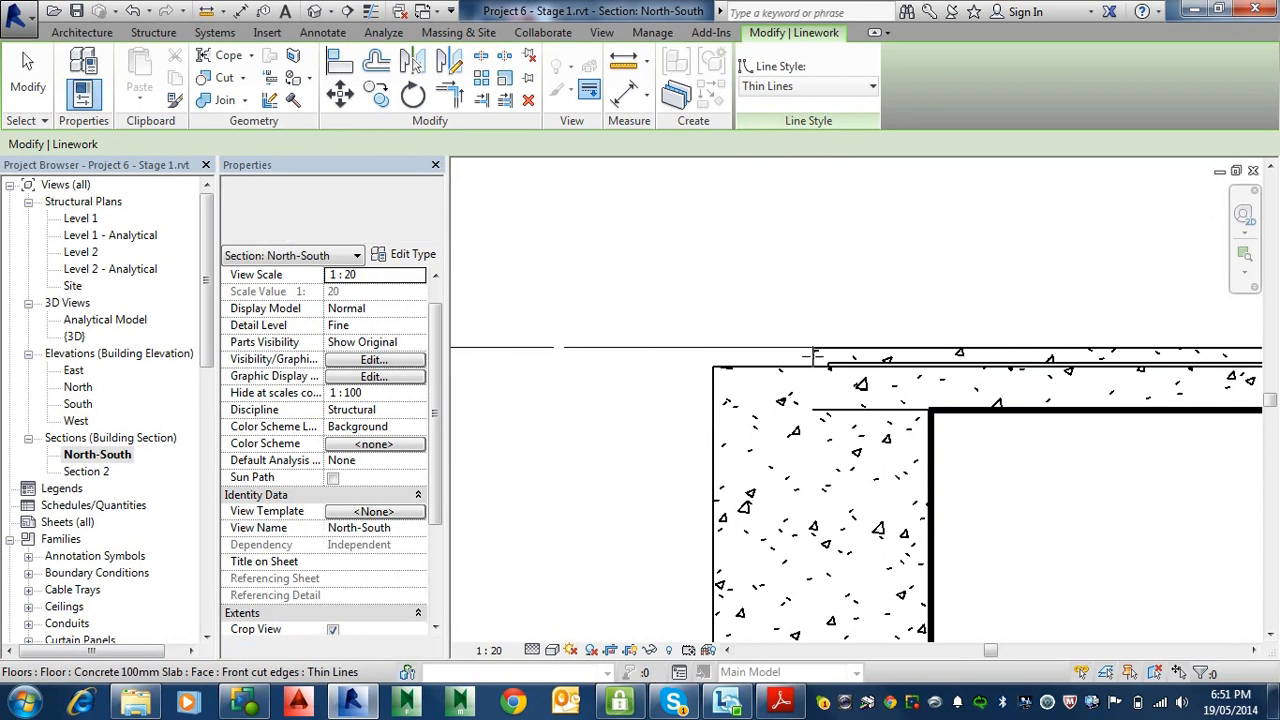
scroll(808, 355, "down", 1)
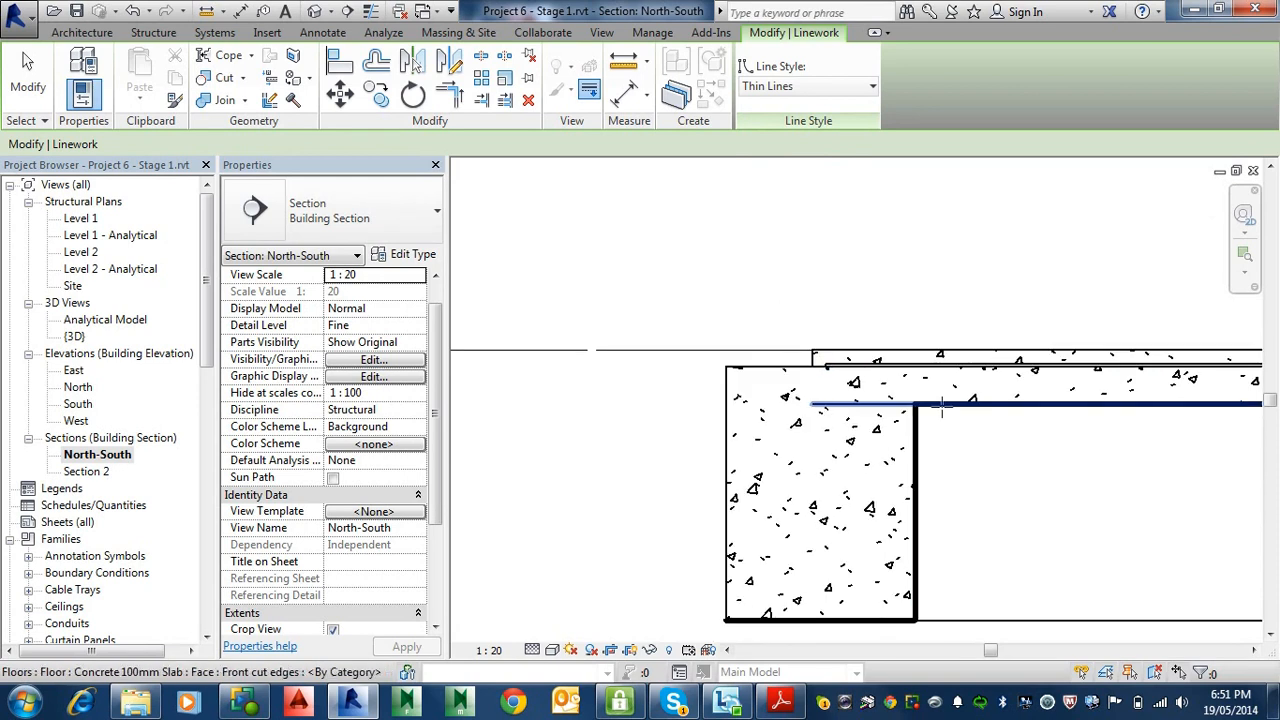
left_click(925, 405)
left_click(923, 437)
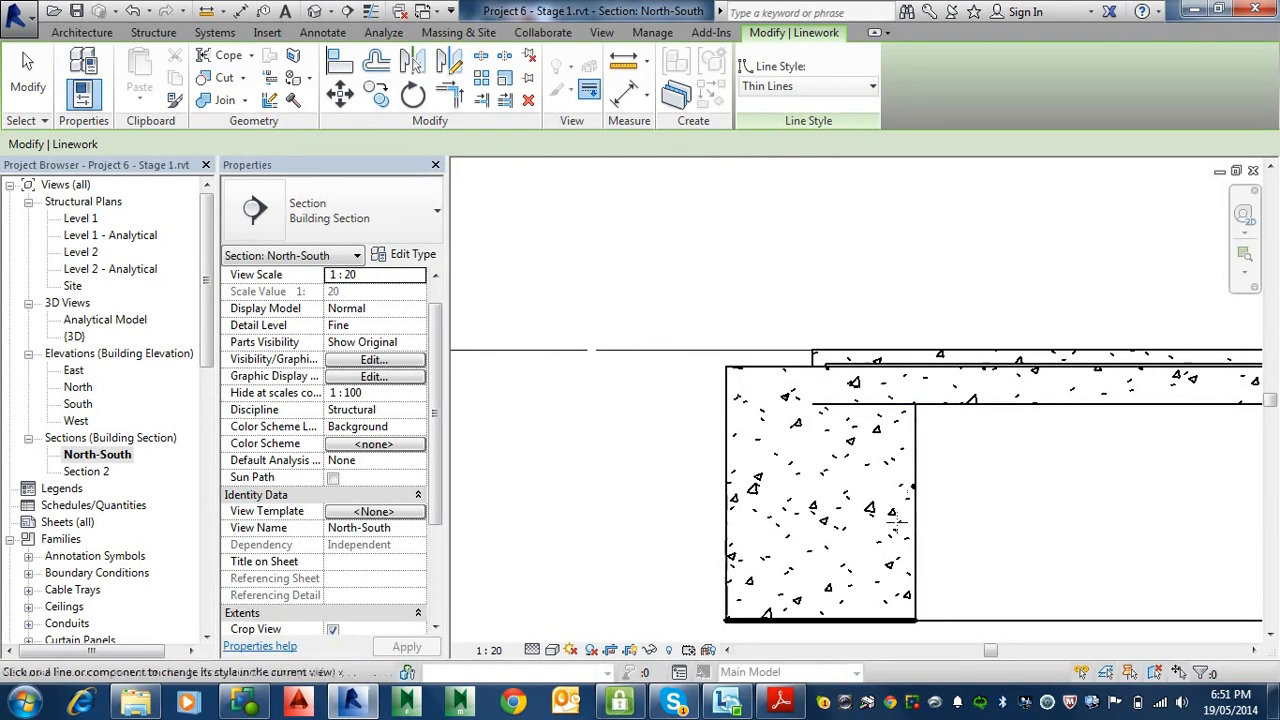
left_click(851, 620)
Step: Examine the beams along the section and the reinforcement lines where the slab meets the left edge beam, leaving the Linework tool
scroll(985, 475, "down", 2)
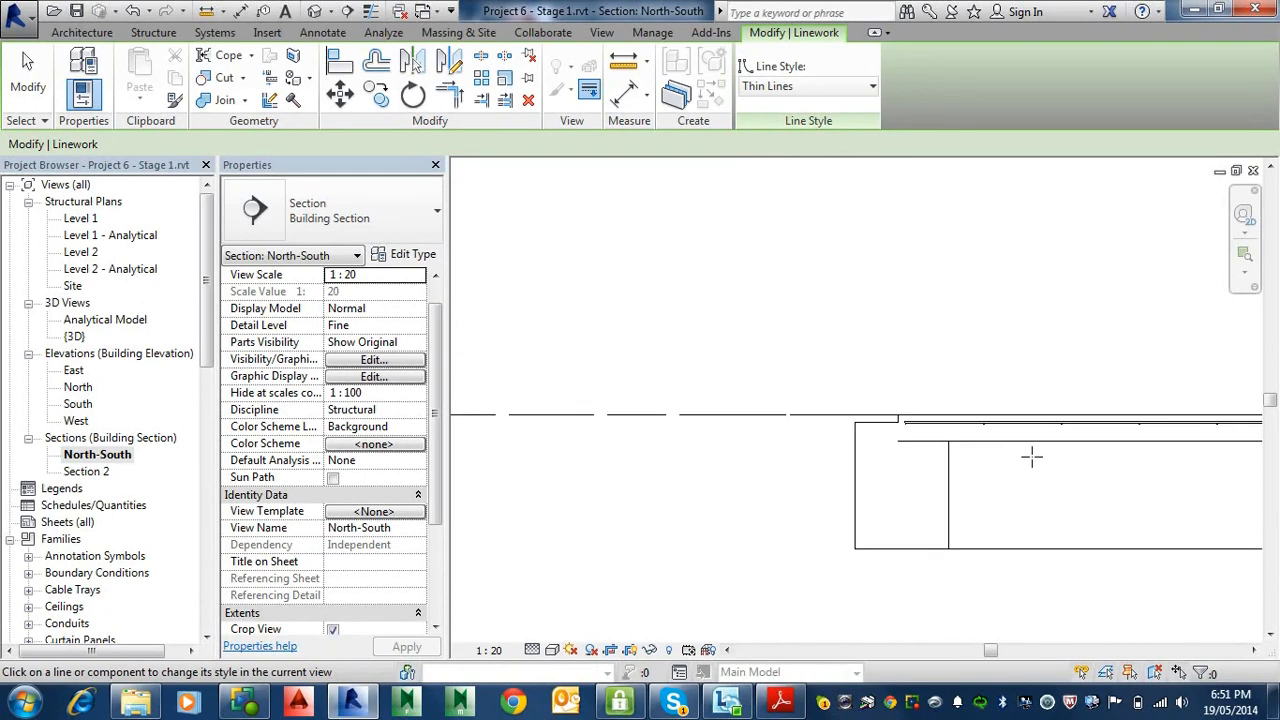
middle_click_drag(1033, 457, 526, 442)
scroll(806, 424, "down", 3)
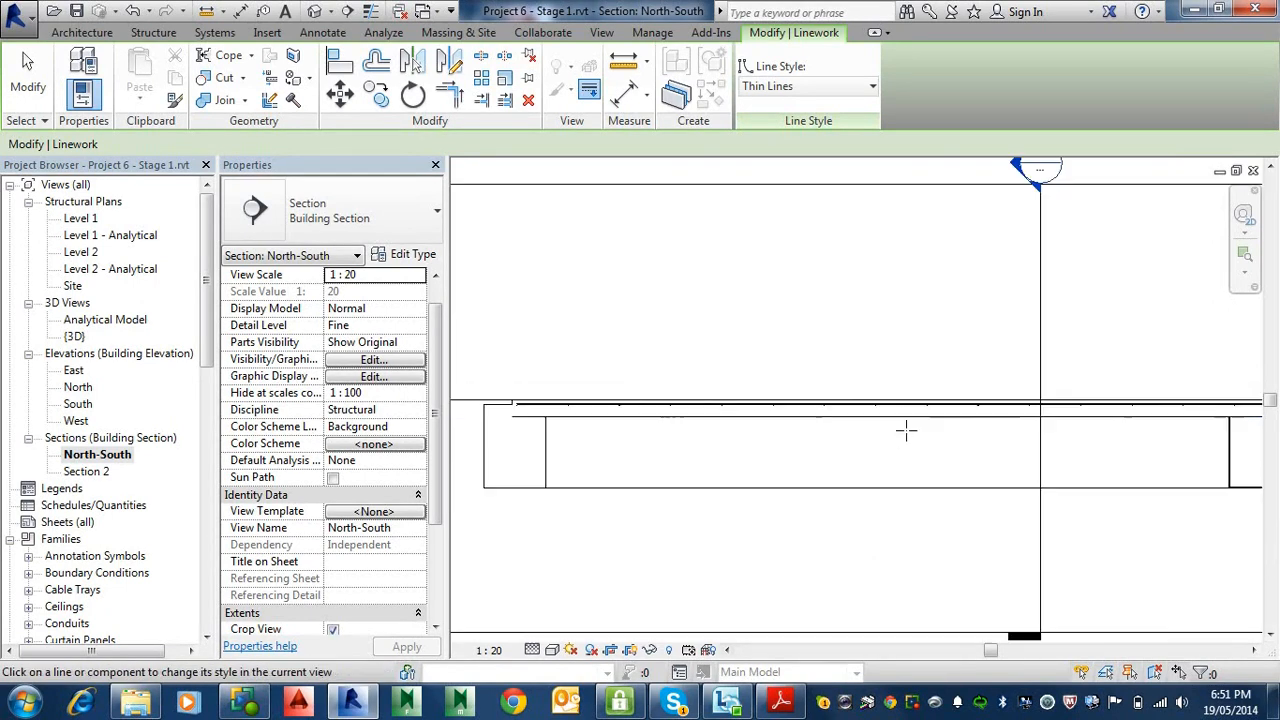
middle_click_drag(1062, 457, 667, 389)
scroll(1097, 390, "up", 1)
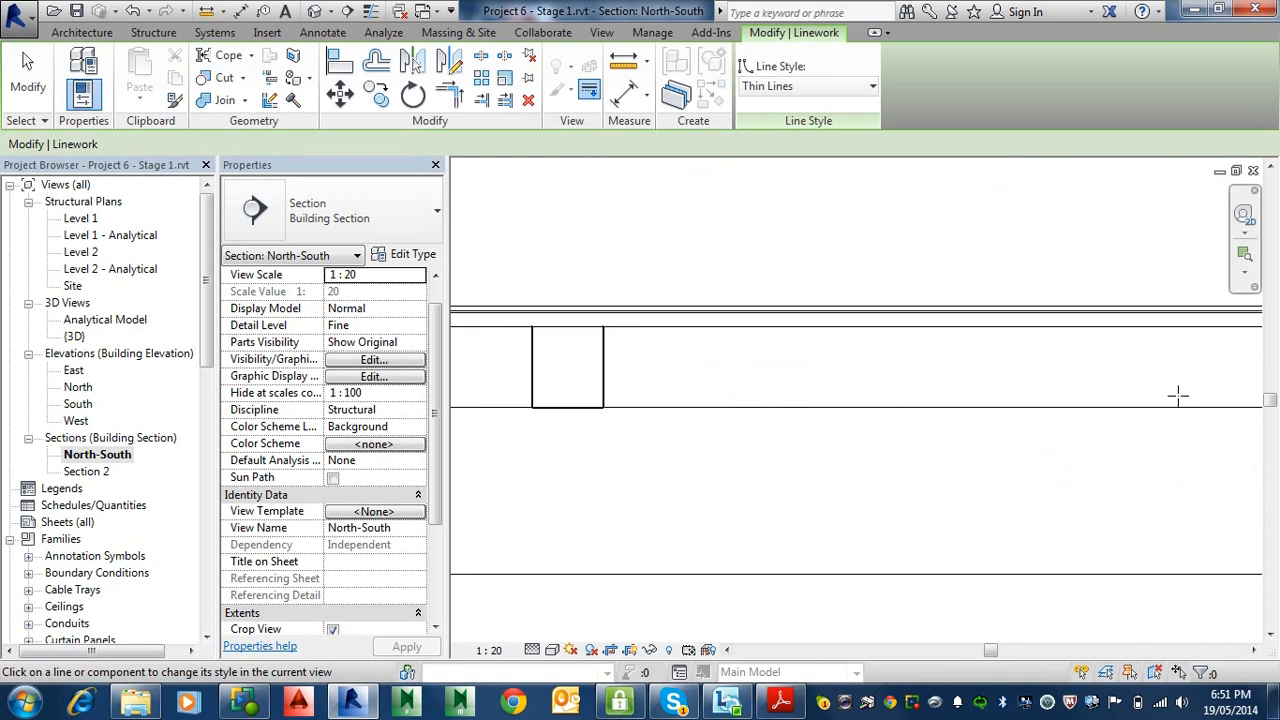
scroll(1103, 351, "down", 2)
scroll(886, 354, "down", 1)
middle_click_drag(884, 356, 1042, 397)
middle_click_drag(762, 393, 840, 392)
scroll(689, 371, "up", 4)
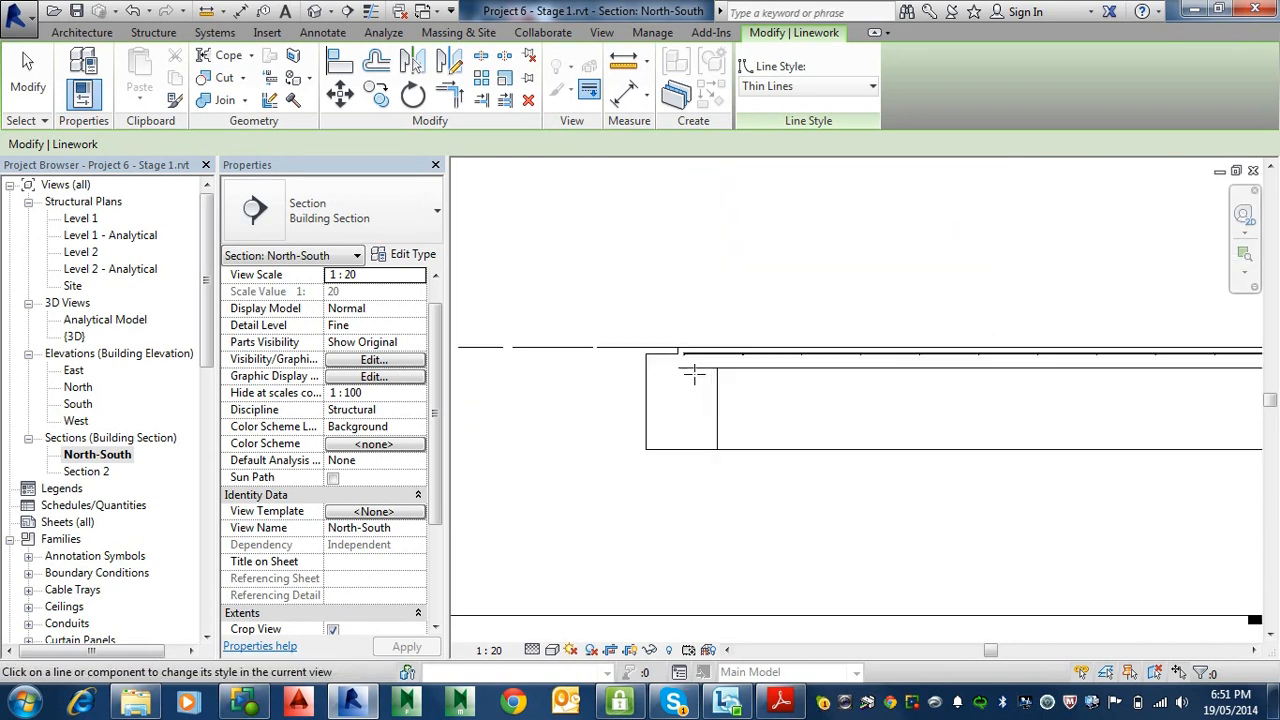
scroll(685, 366, "up", 3)
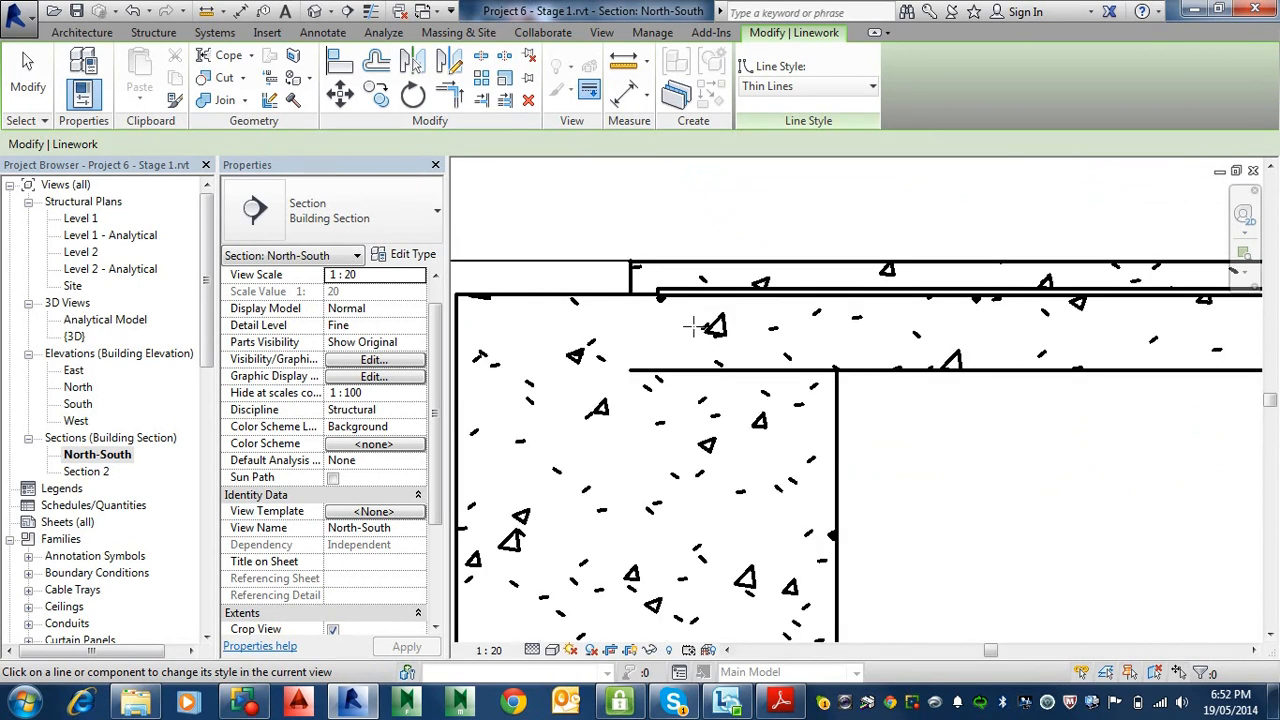
scroll(670, 335, "up", 2)
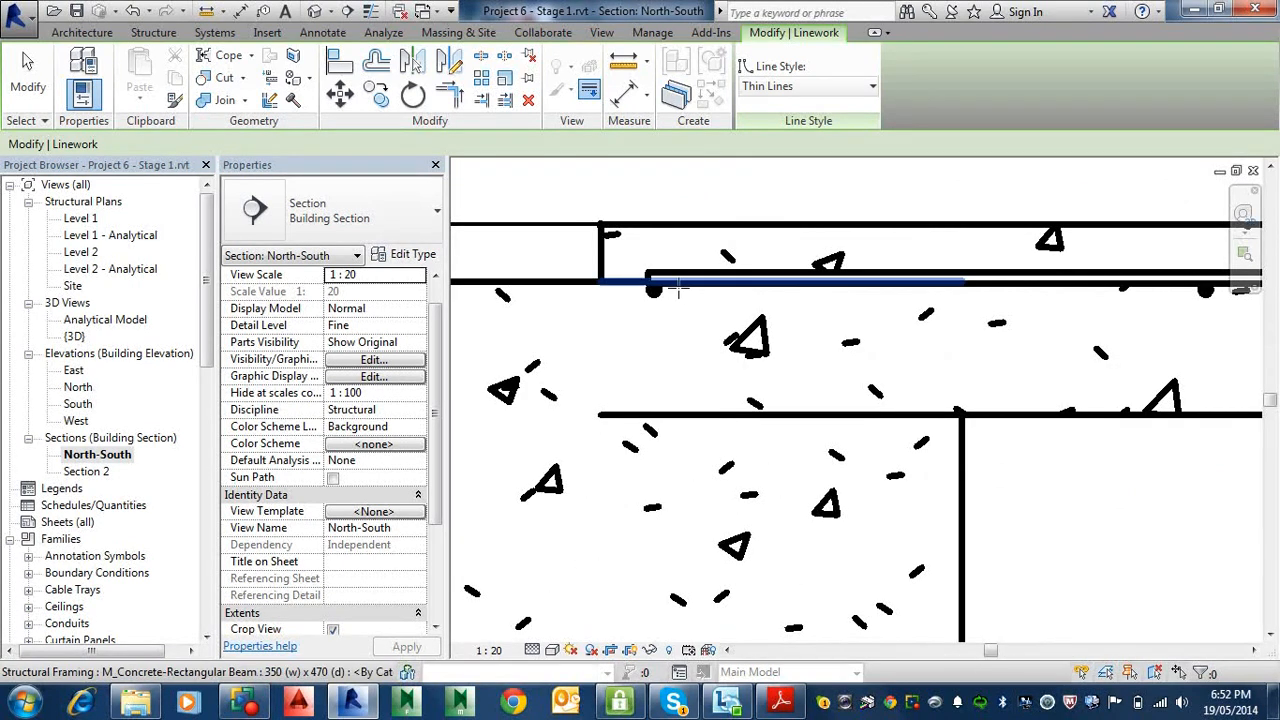
scroll(755, 345, "down", 5)
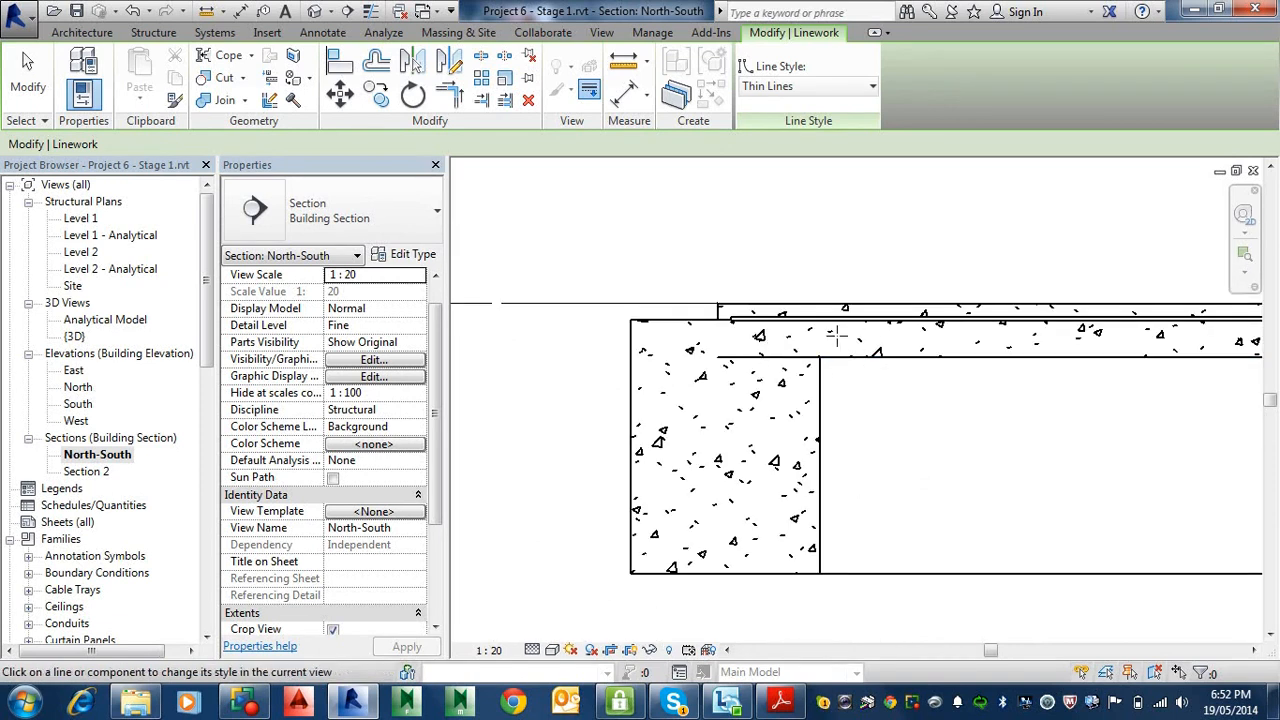
scroll(760, 362, "up", 2)
scroll(826, 354, "down", 2)
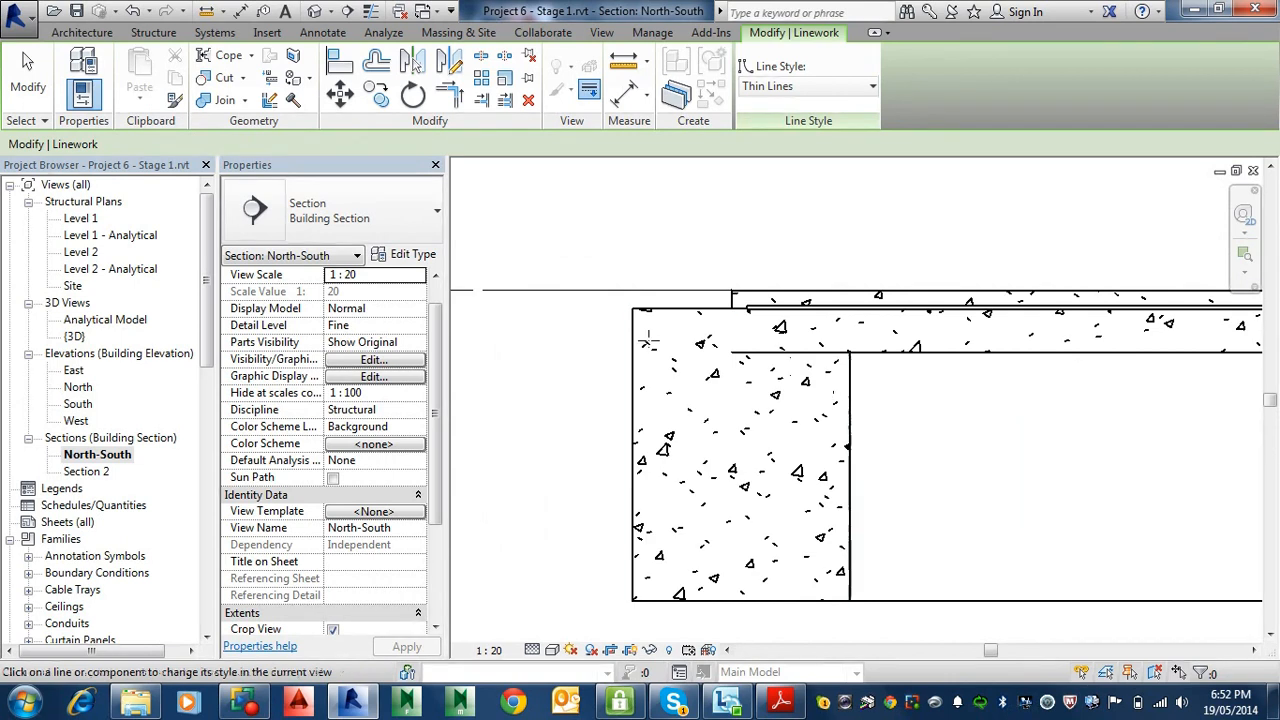
left_click(27, 68)
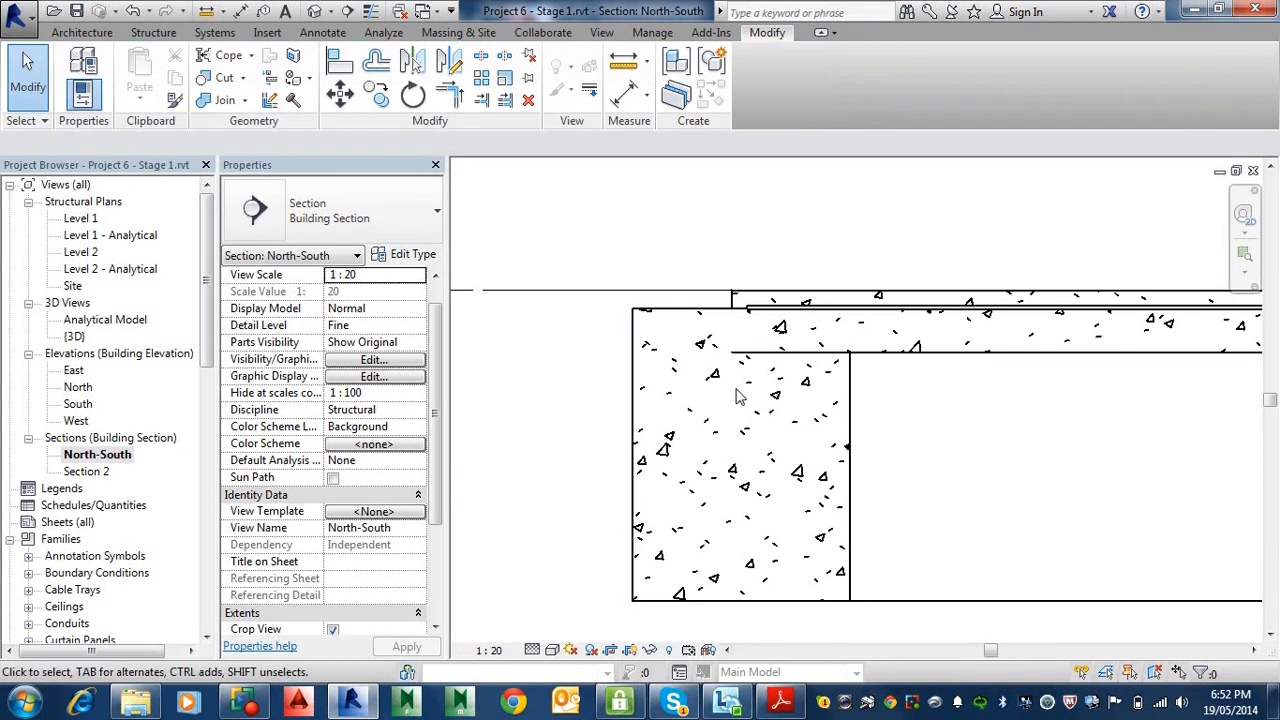
Step: Turn off the Structural Area Reinforcement category in the North-South section's visibility/graphic overrides, widening the category name column to read it
key("v")
key("g")
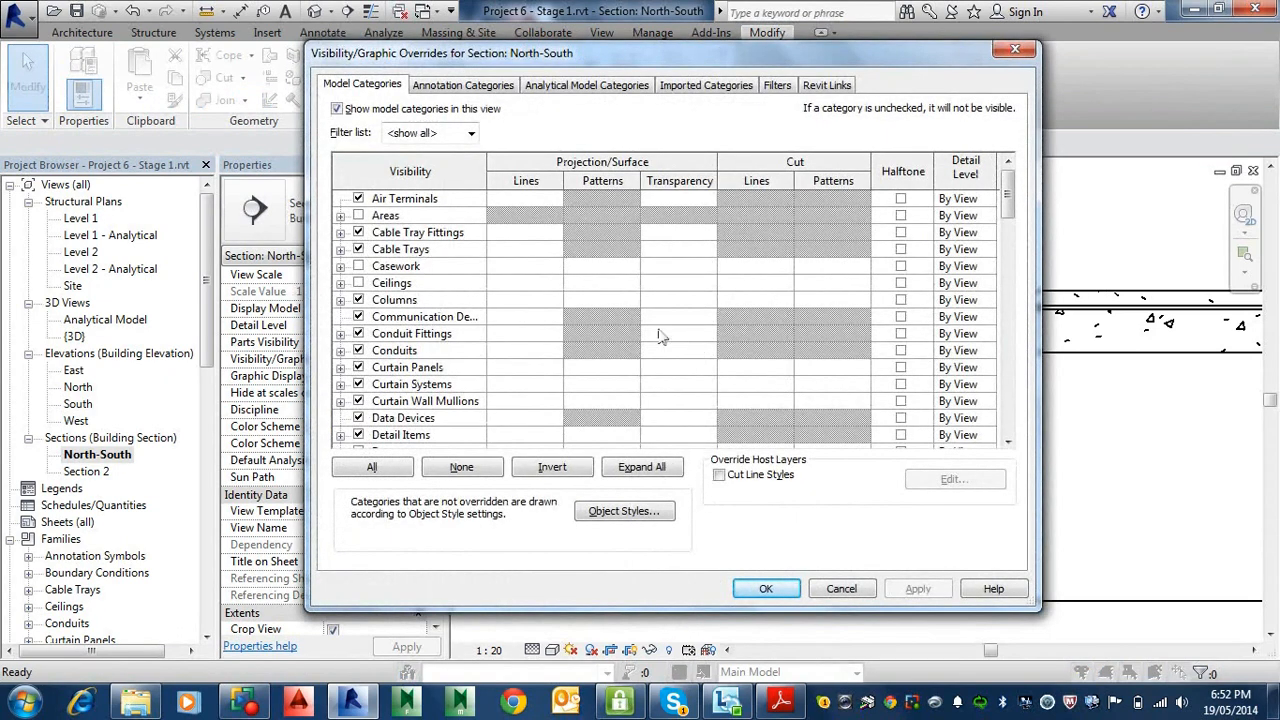
key("s")
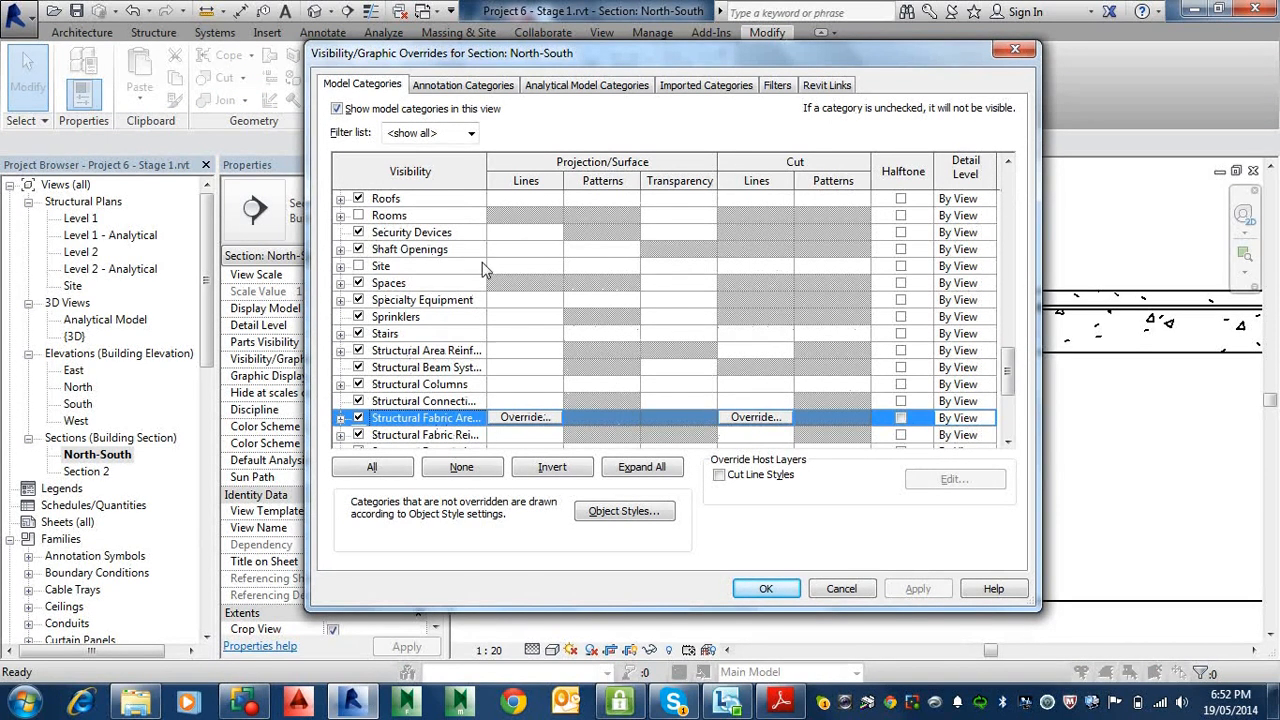
left_click_drag(487, 176, 569, 178)
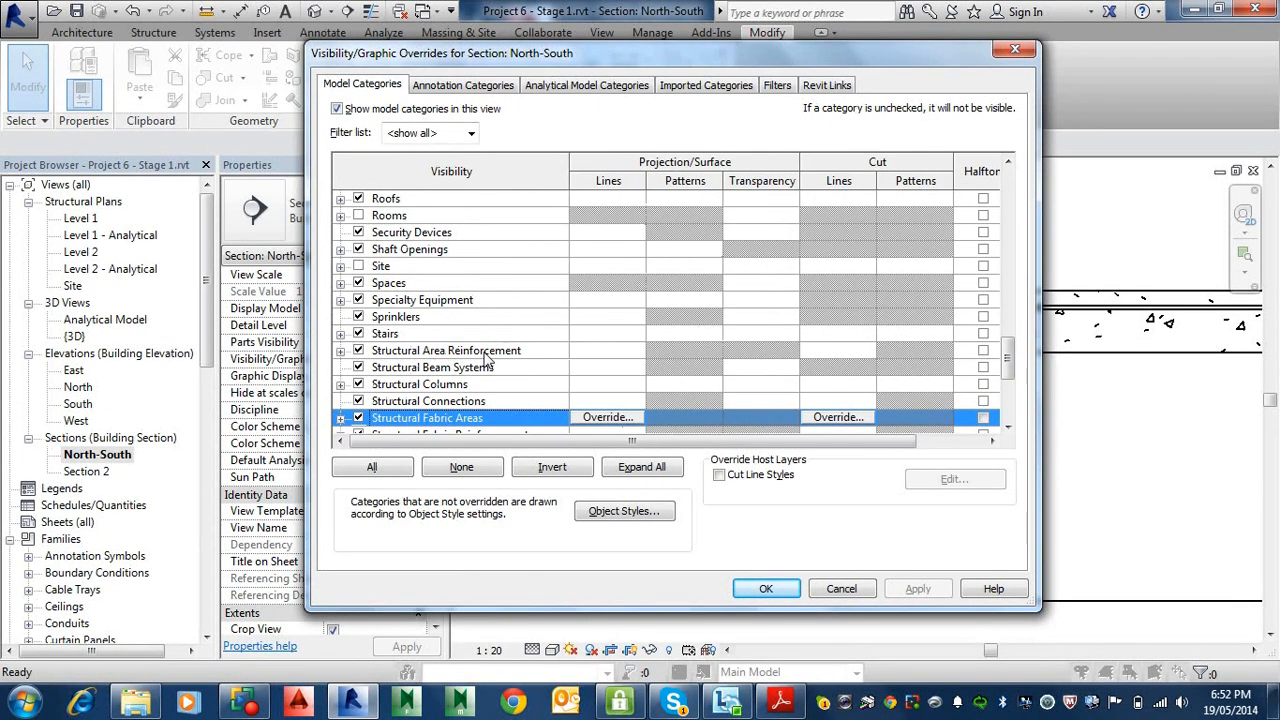
left_click(358, 351)
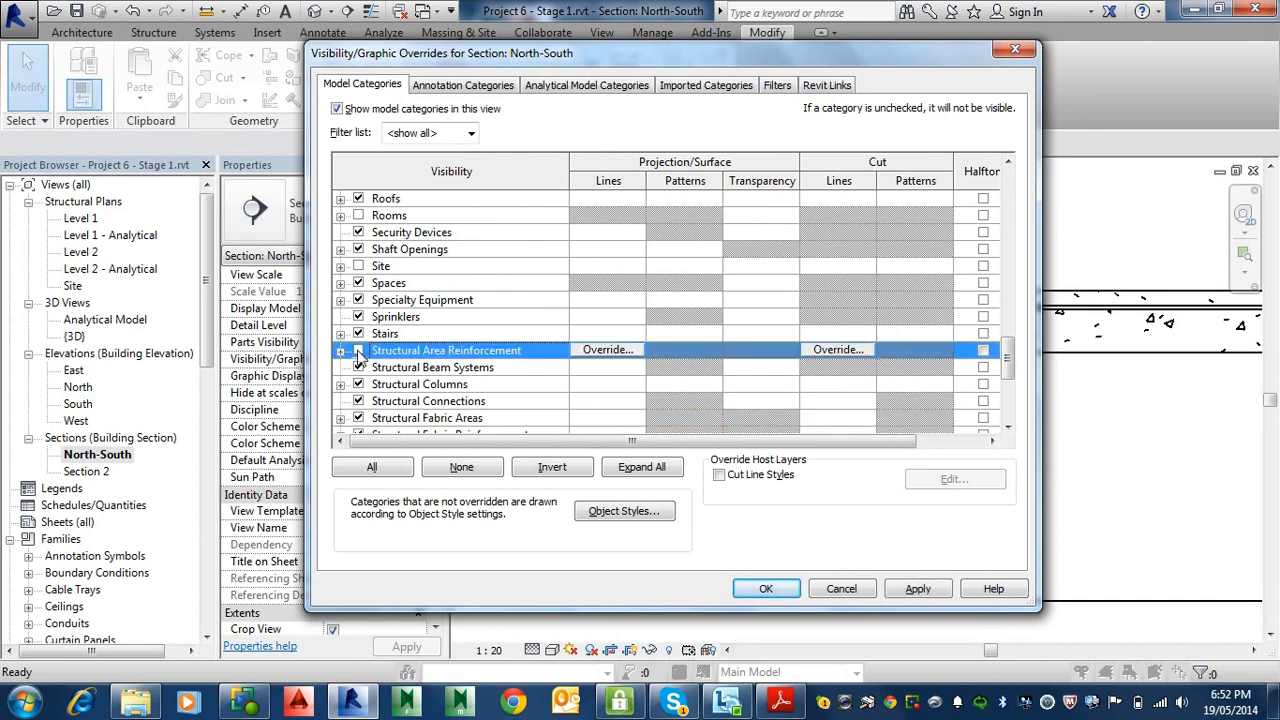
left_click(766, 589)
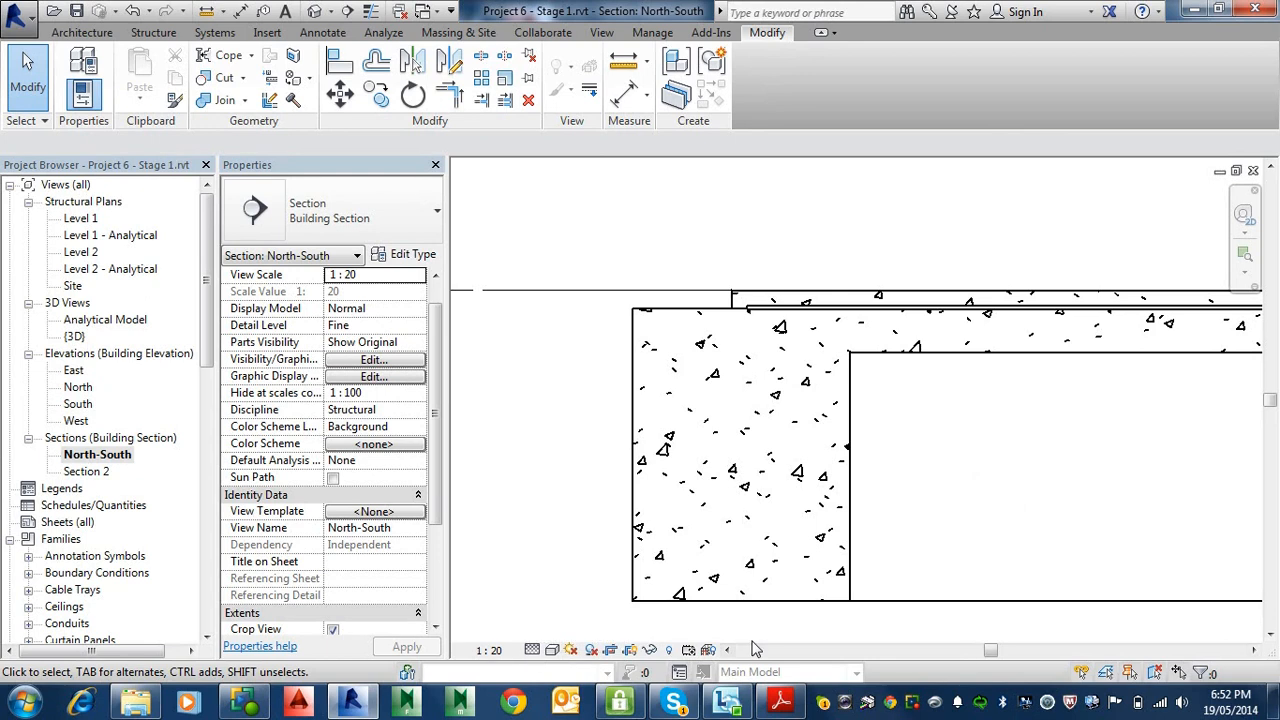
Step: Read steps 10 and 11 of the structural notes in Adobe Reader on the footing callout and its crop settings, and return to Revit
left_click(780, 702)
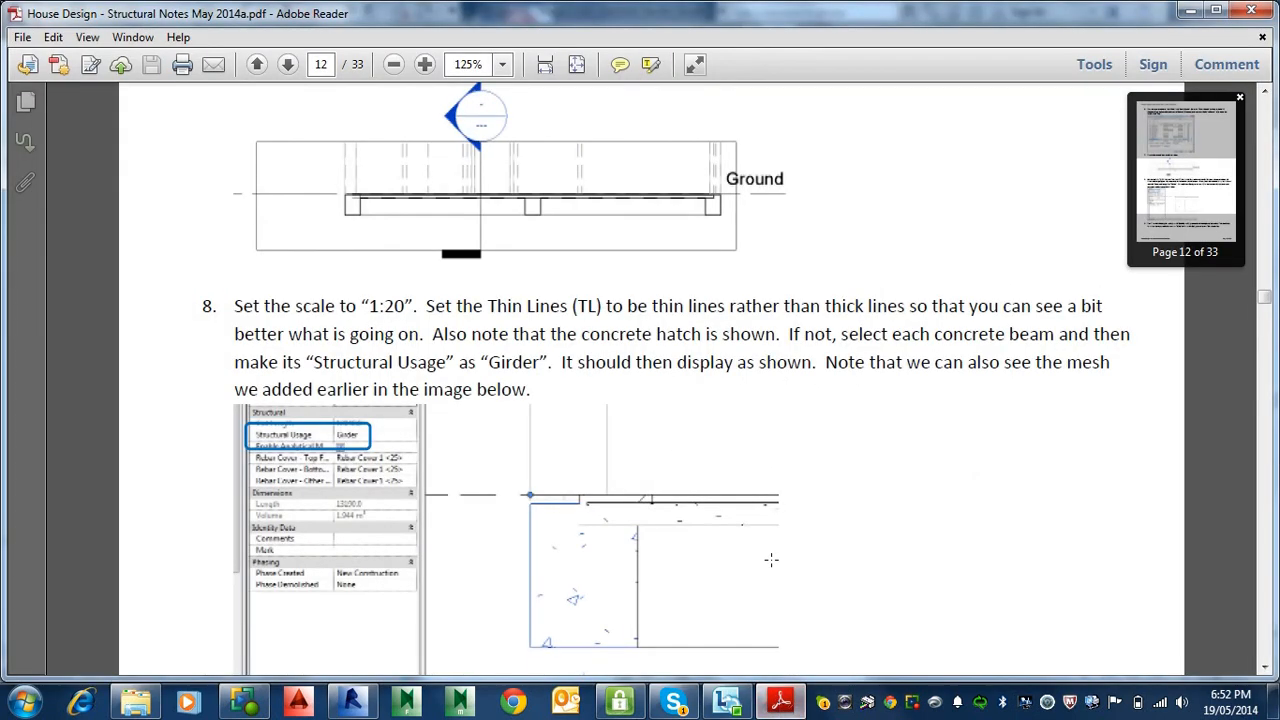
scroll(693, 468, "down", 10)
scroll(687, 480, "down", 5)
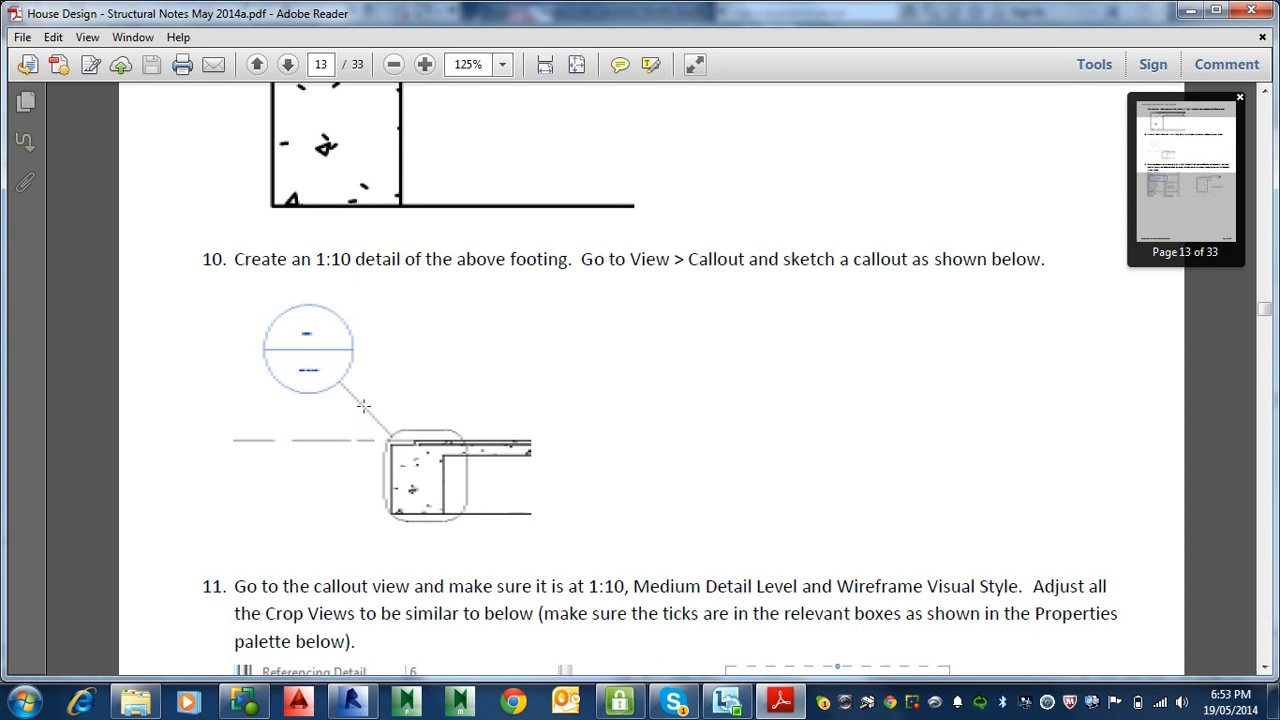
scroll(409, 400, "down", 8)
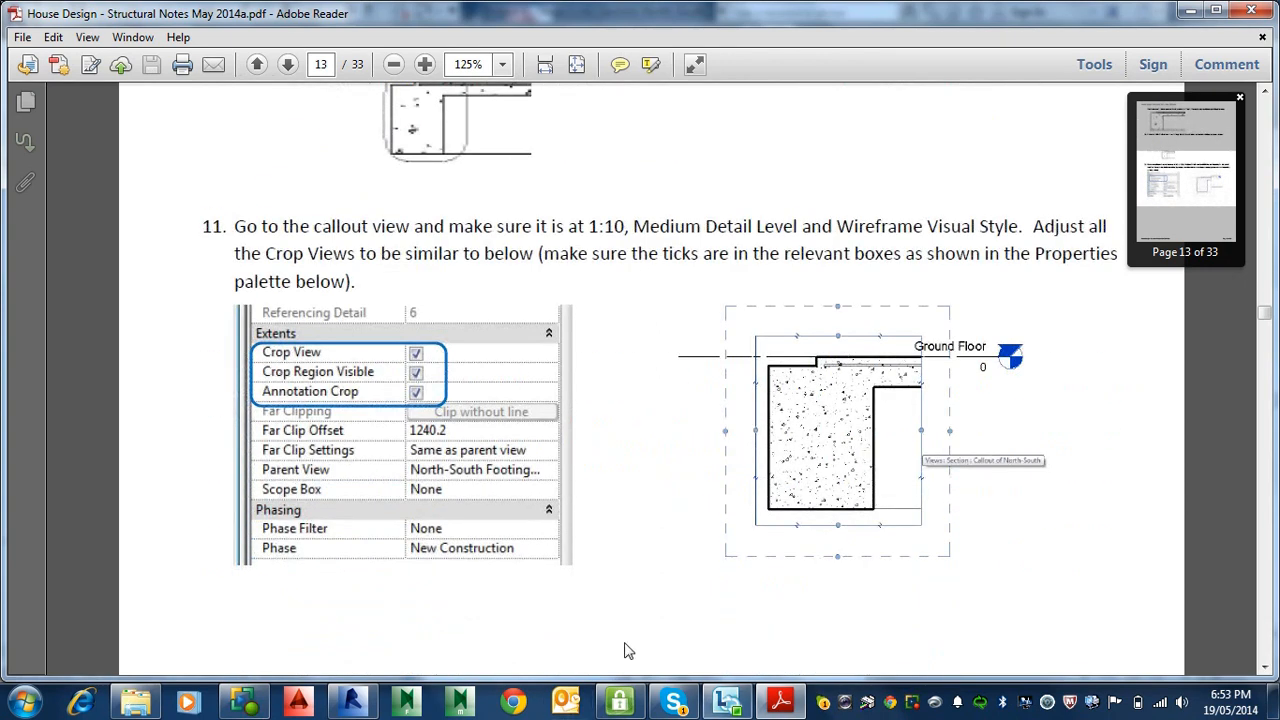
left_click(355, 702)
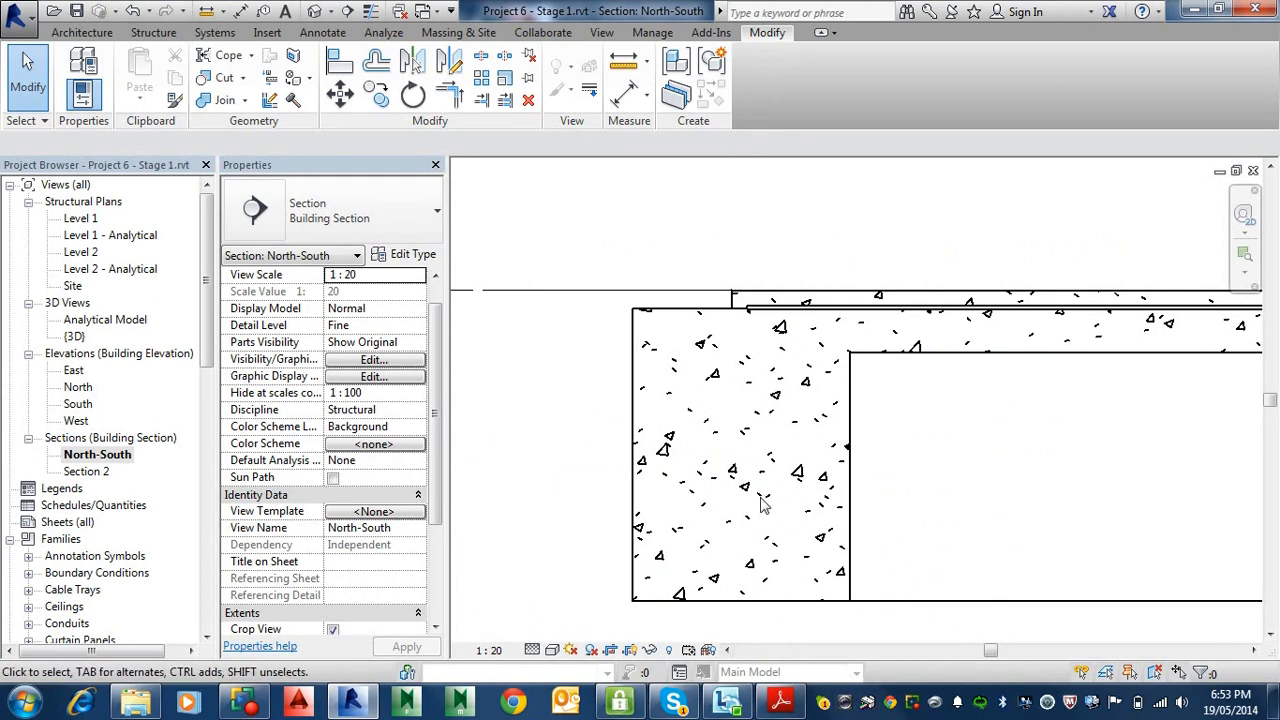
Step: Create a rectangular callout around the left edge beam and slab end in the North-South section
scroll(790, 465, "down", 5)
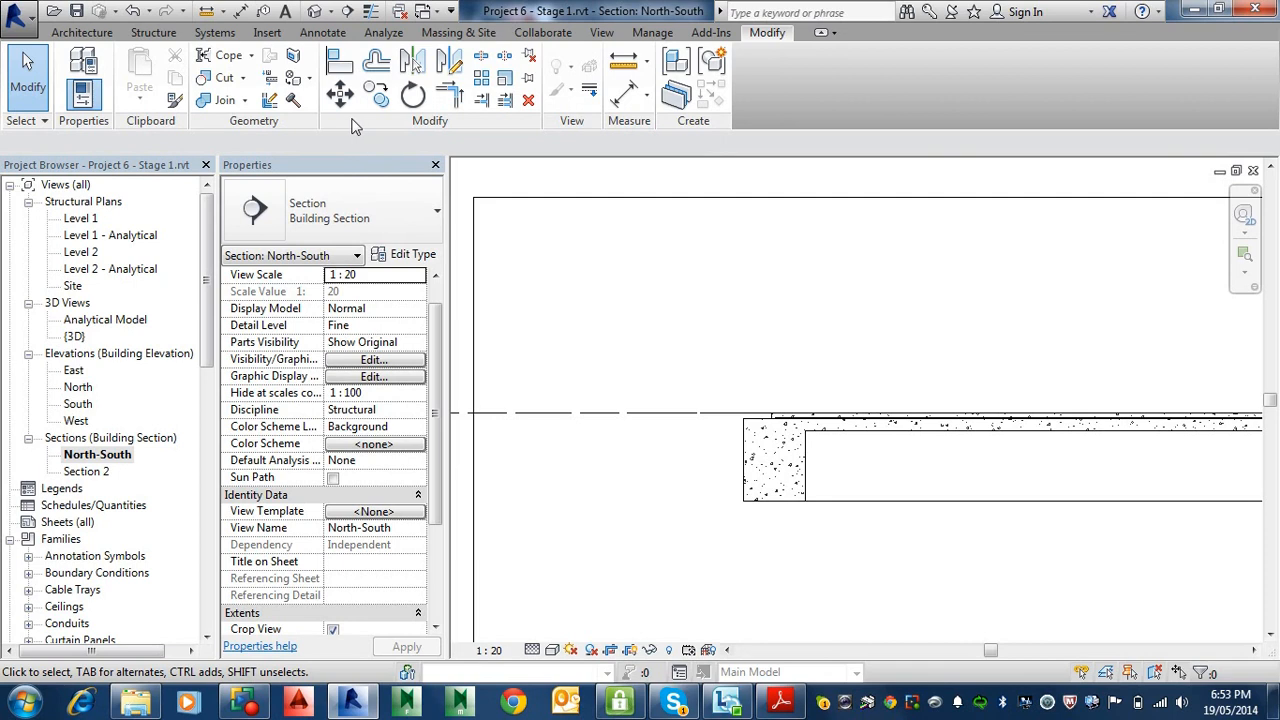
left_click(601, 32)
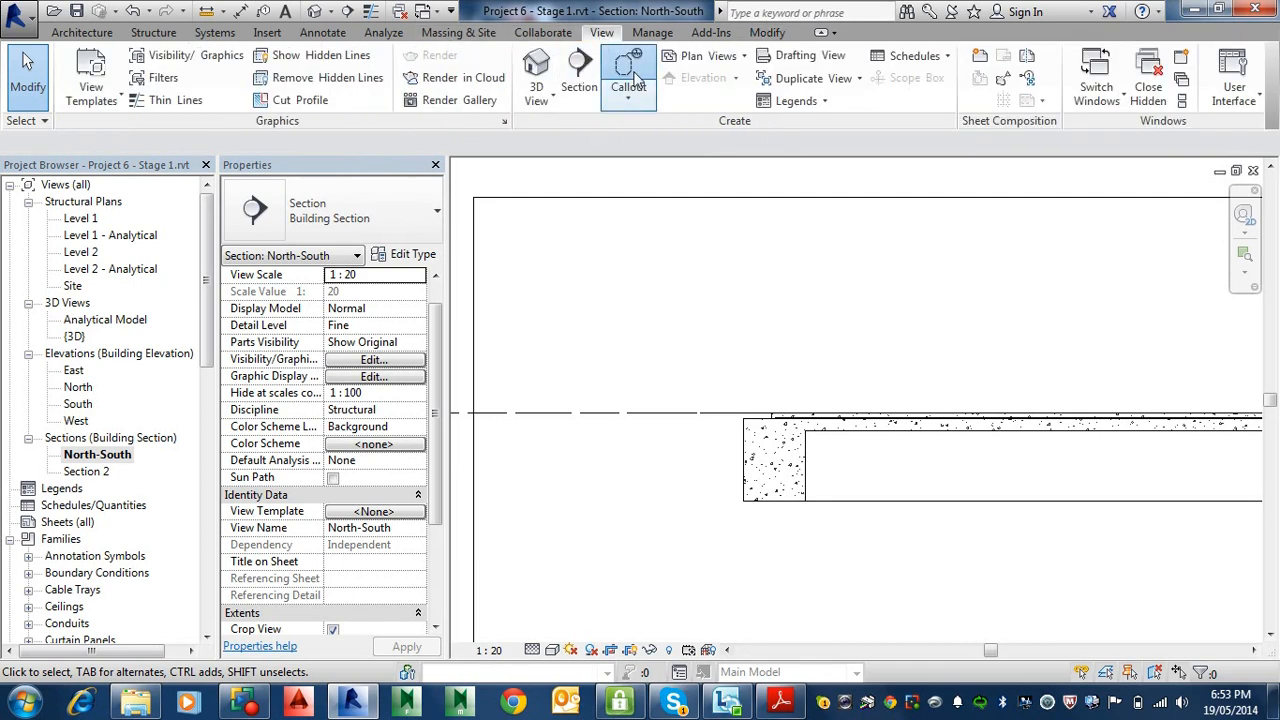
left_click(640, 103)
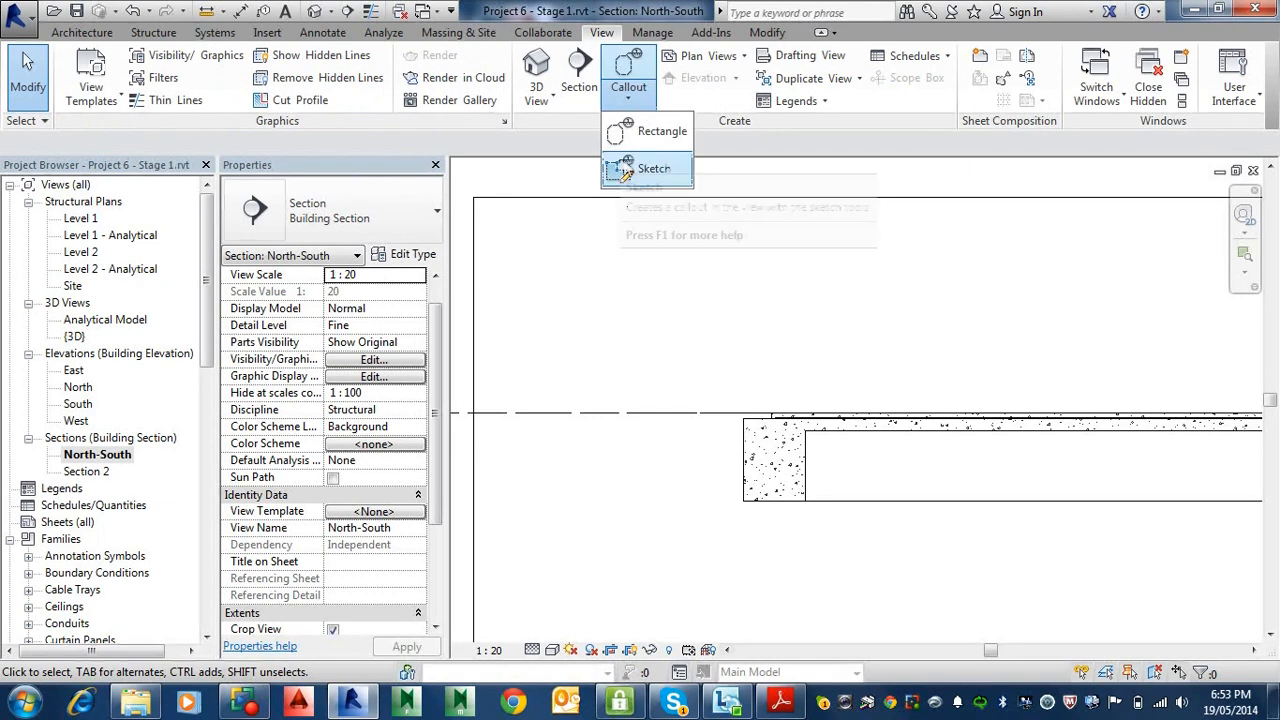
left_click(619, 136)
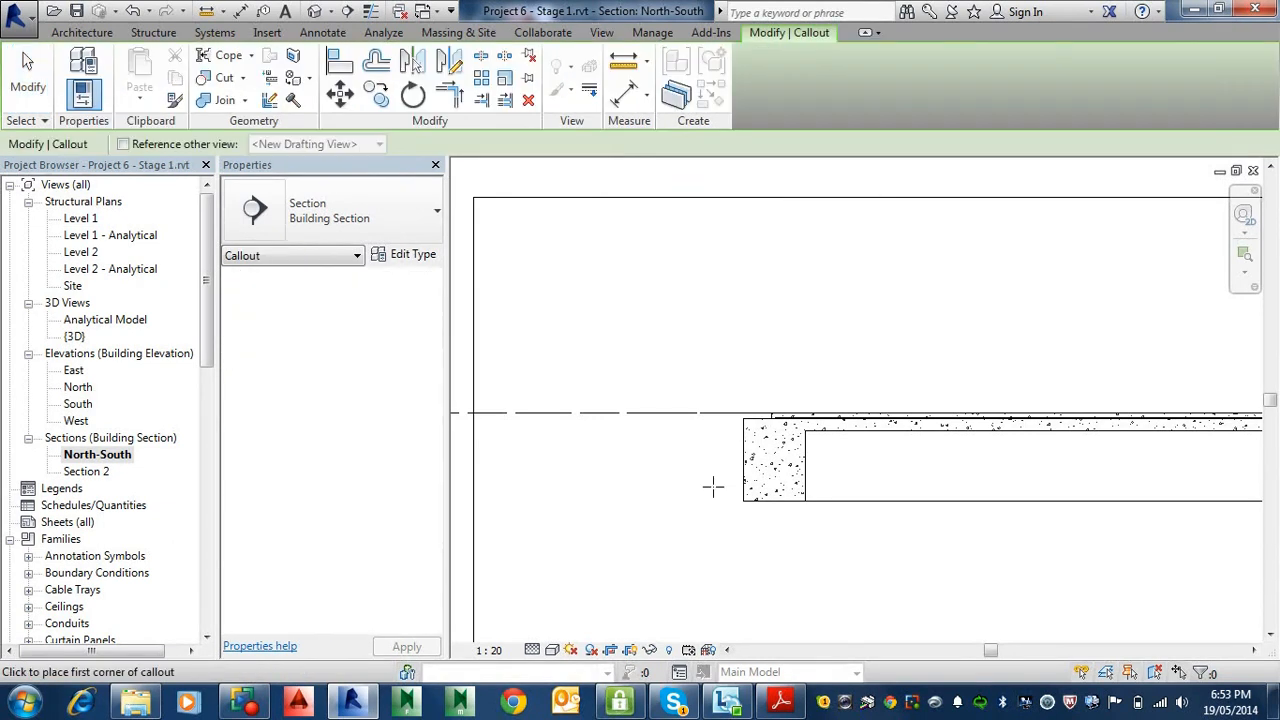
left_click(735, 513)
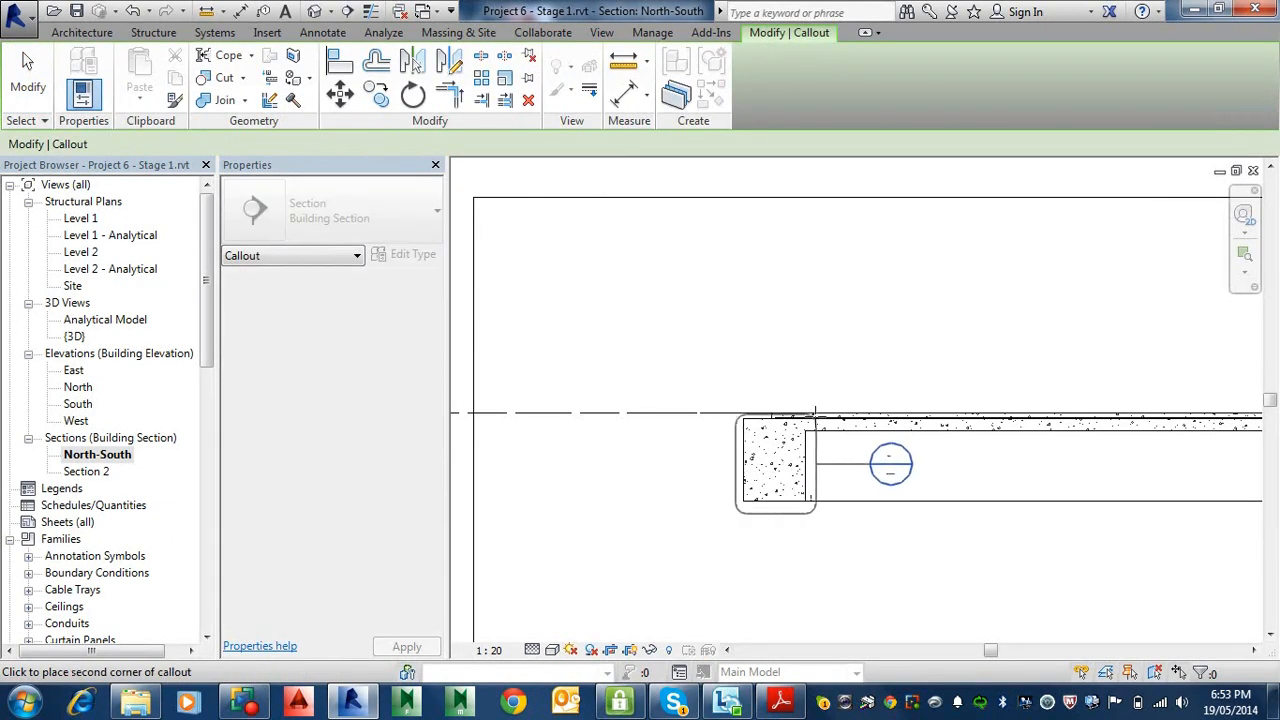
left_click(819, 398)
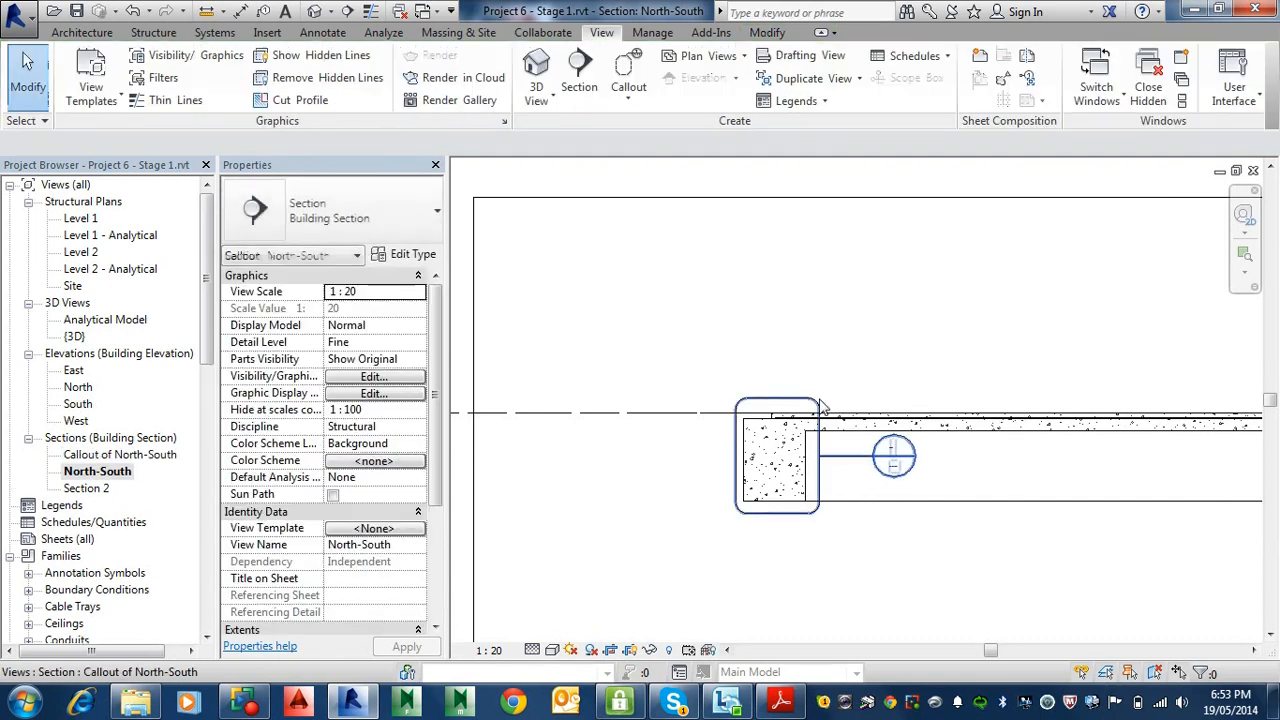
Step: Move the callout's head above and to the left of the edge beam, with its leader running diagonally to the callout boundary
left_click(851, 463)
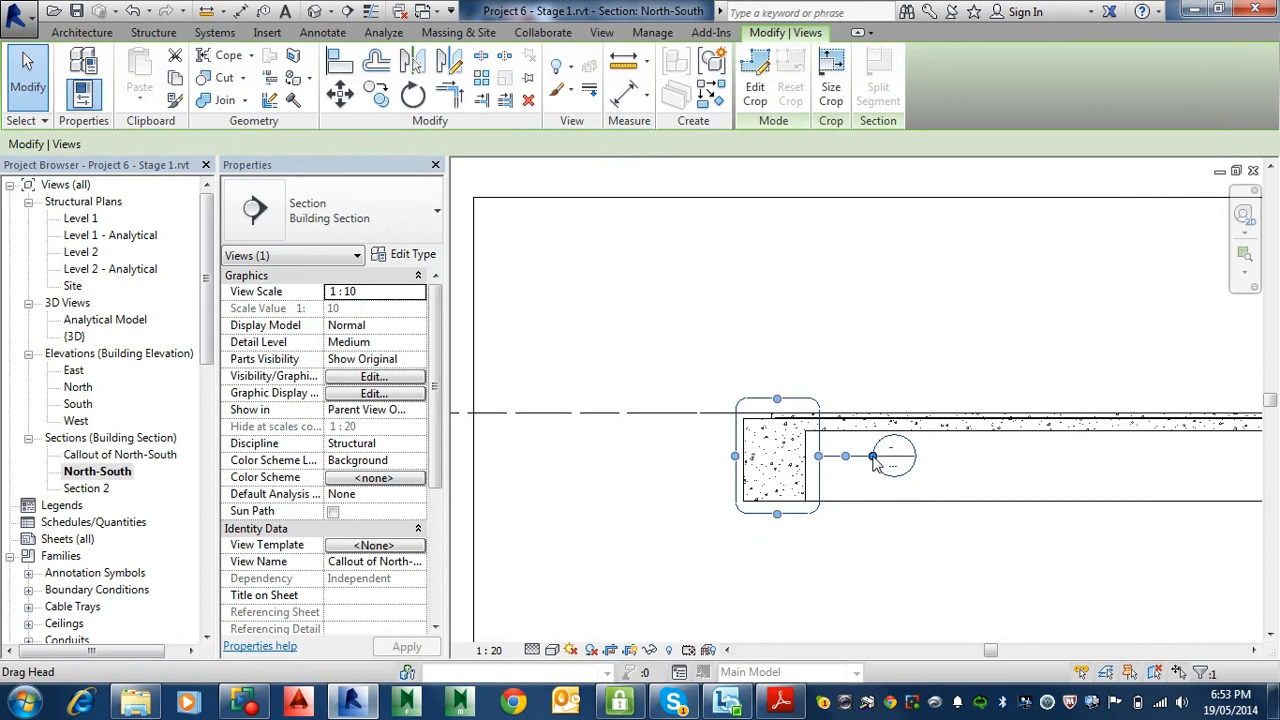
scroll(873, 458, "up", 3)
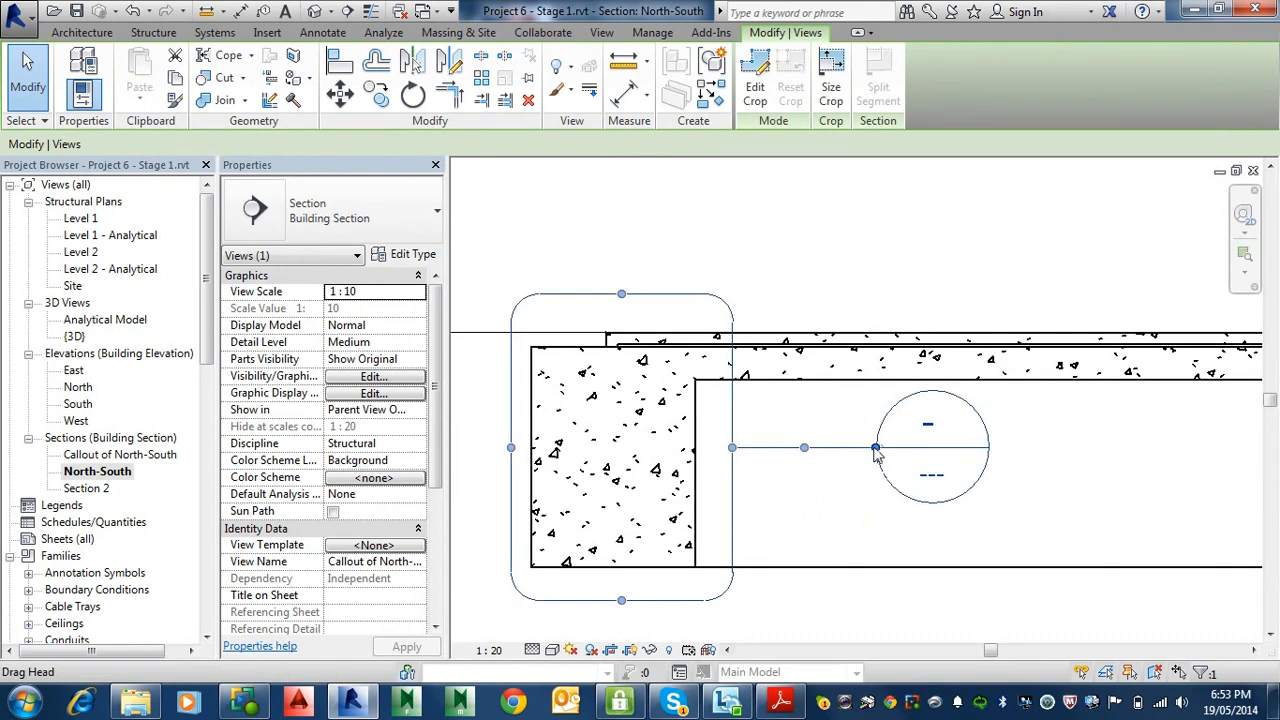
scroll(875, 450, "down", 2)
left_click_drag(874, 447, 592, 306)
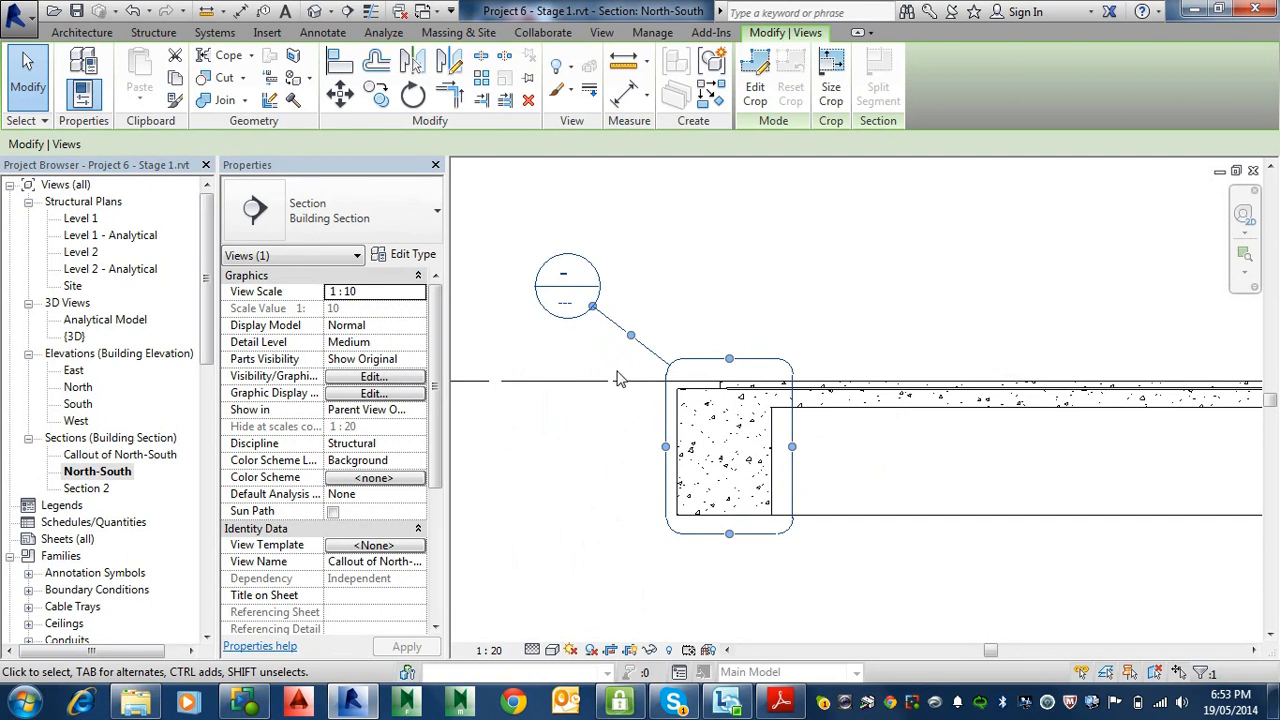
scroll(618, 378, "down", 3)
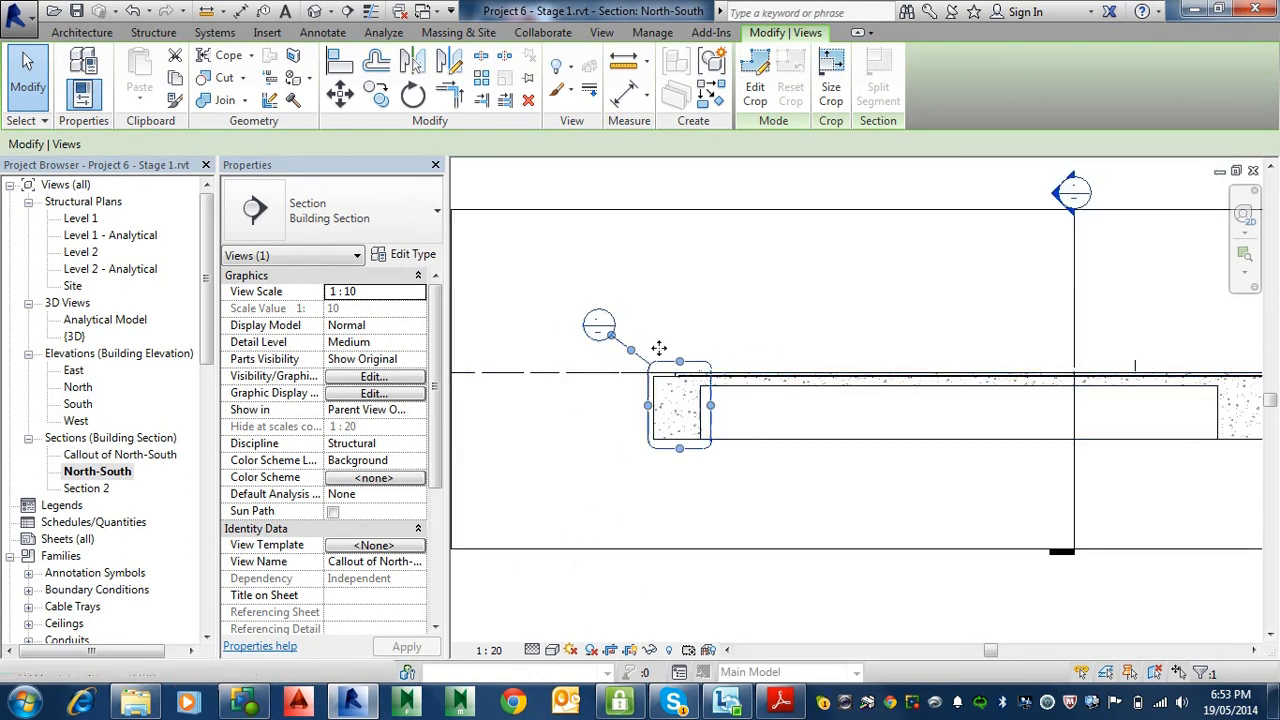
Step: Go to the new callout's view and review its scale, detail level and other view properties
right_click(600, 324)
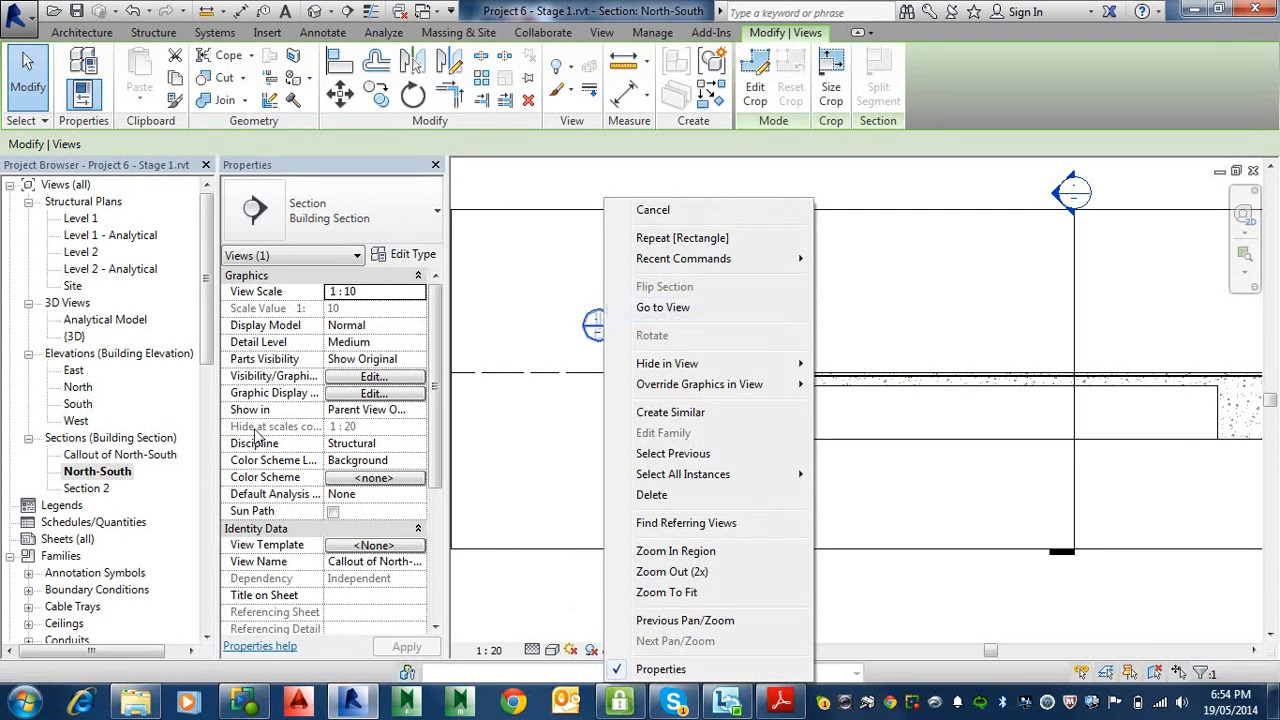
left_click(673, 310)
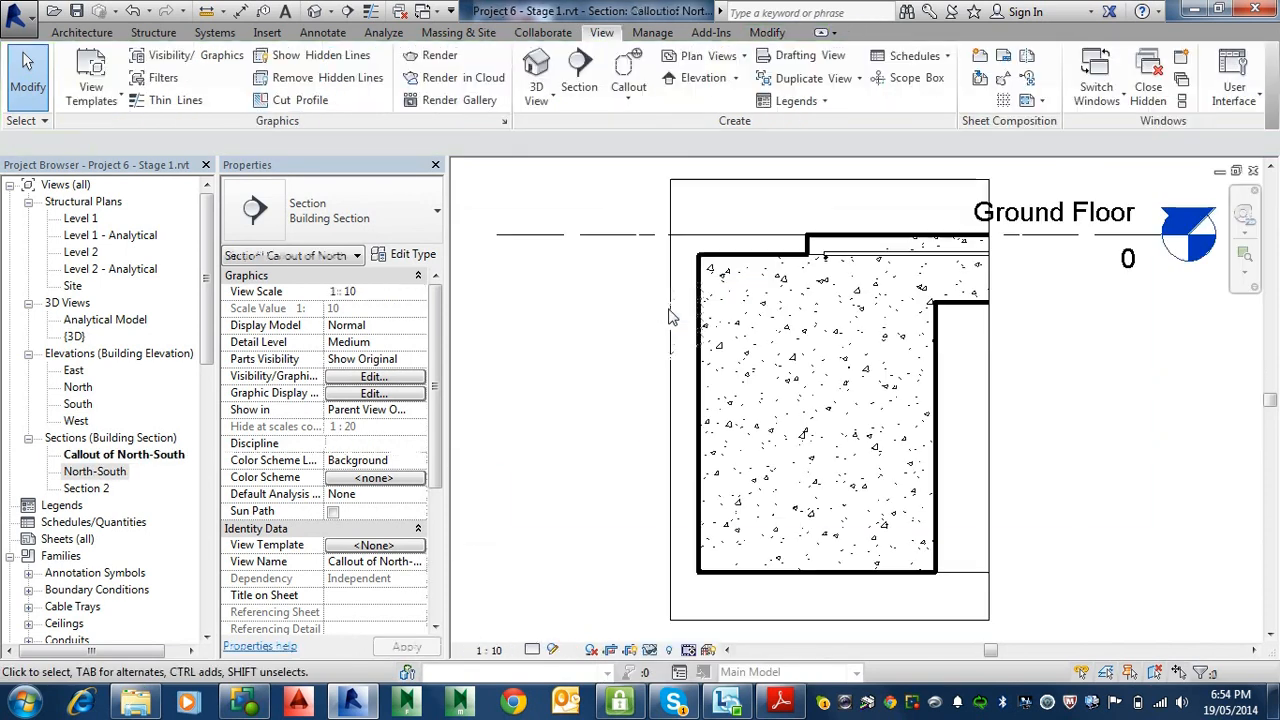
scroll(871, 363, "down", 5)
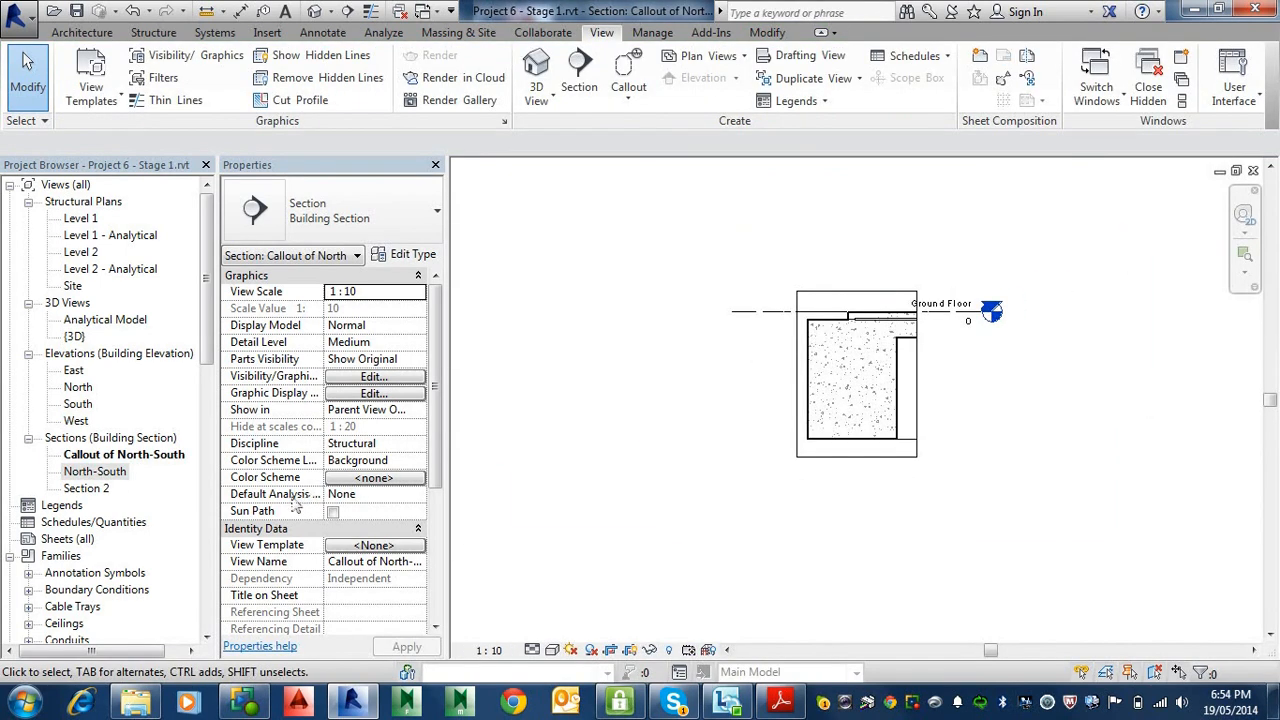
scroll(347, 510, "down", 4)
scroll(358, 509, "up", 3)
left_click_drag(437, 462, 415, 545)
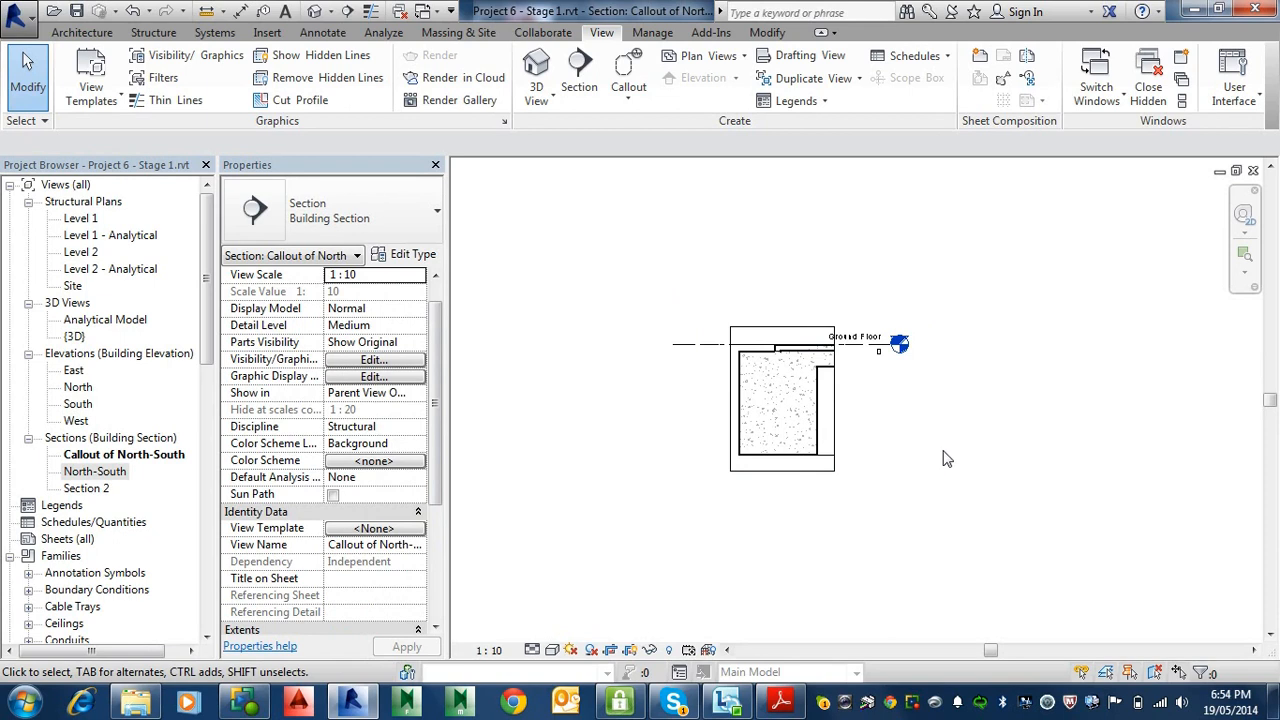
Step: Tighten the callout view's annotation crop around the footing on all four sides, and extend the crop slightly on the slab side
left_click(835, 428)
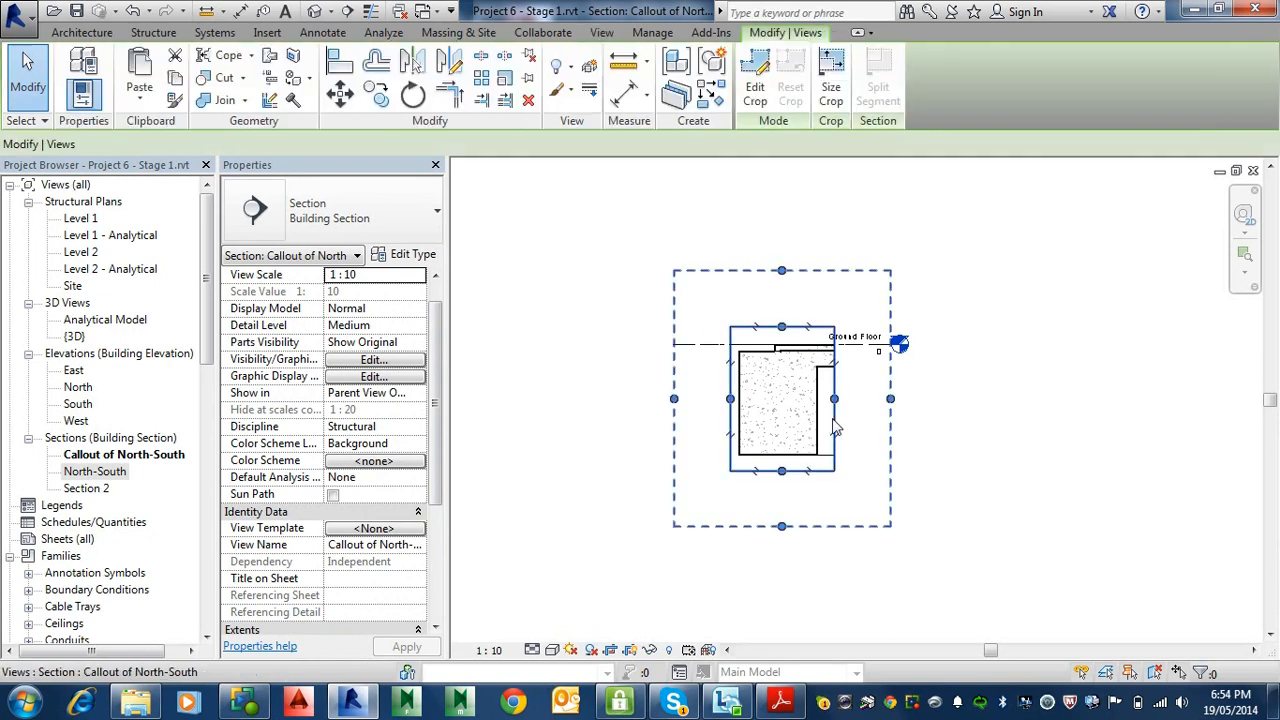
left_click_drag(891, 399, 851, 396)
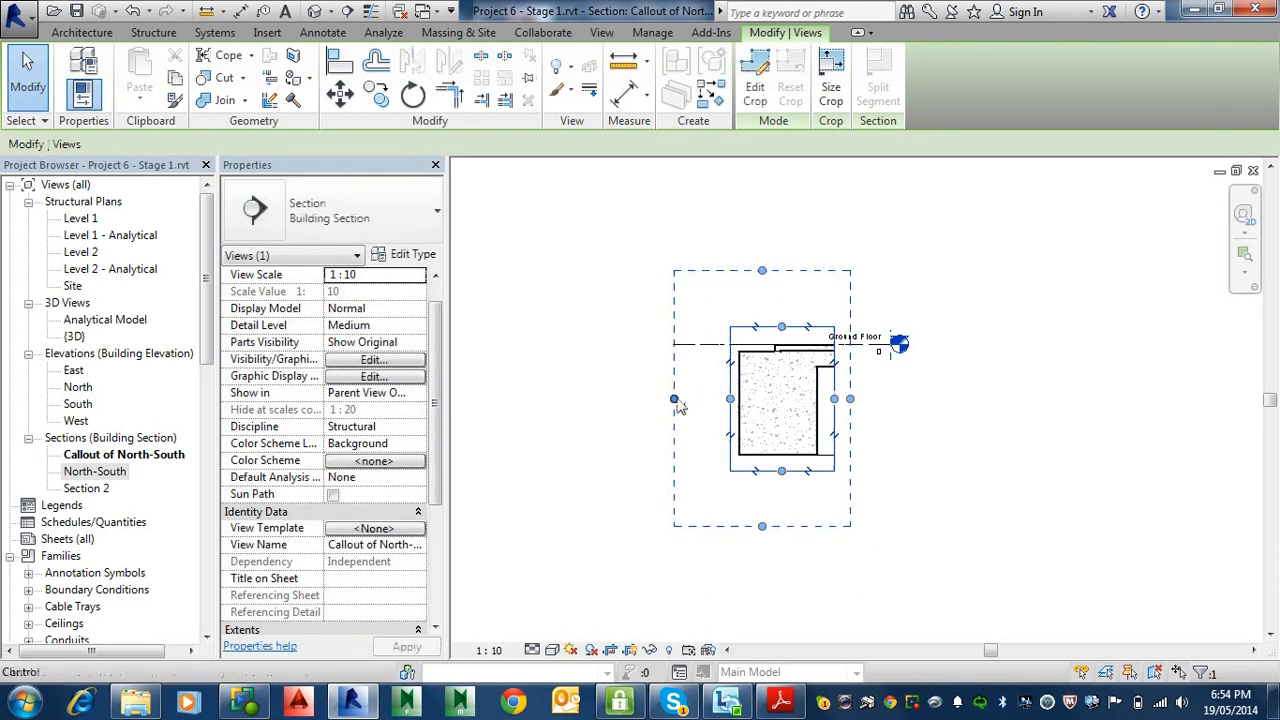
left_click_drag(677, 403, 716, 399)
left_click_drag(783, 270, 770, 316)
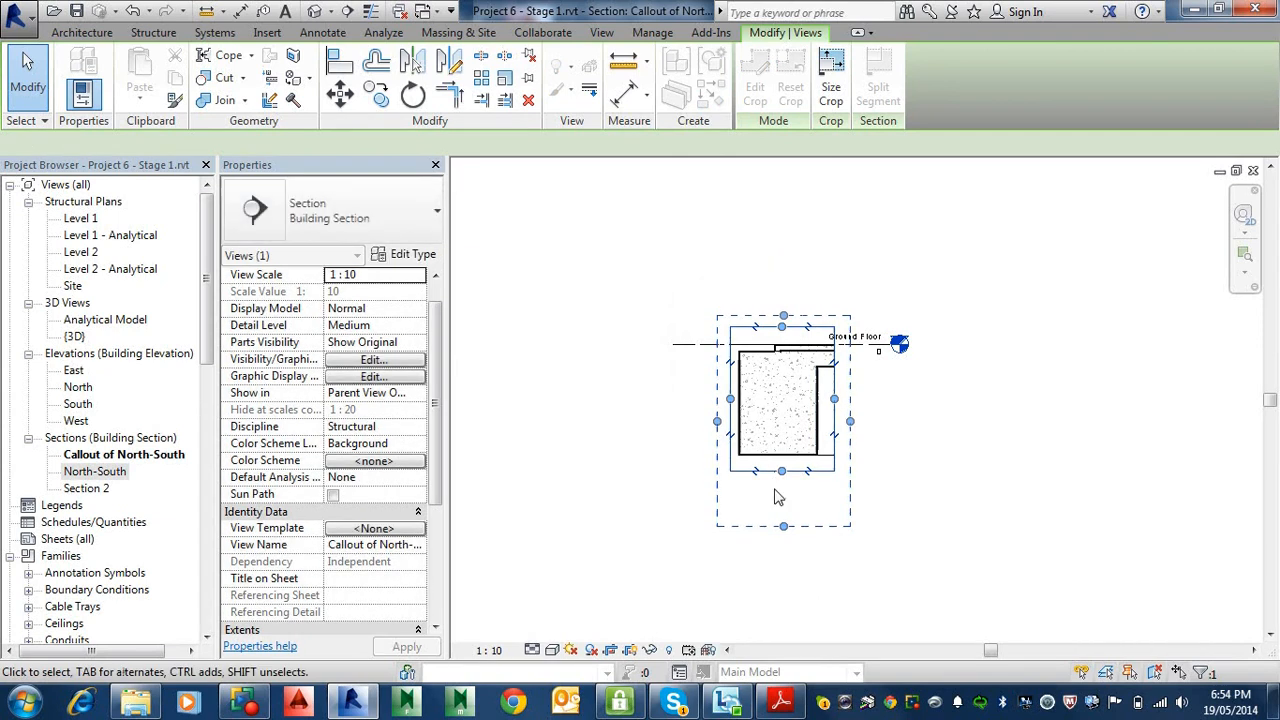
left_click_drag(783, 527, 783, 471)
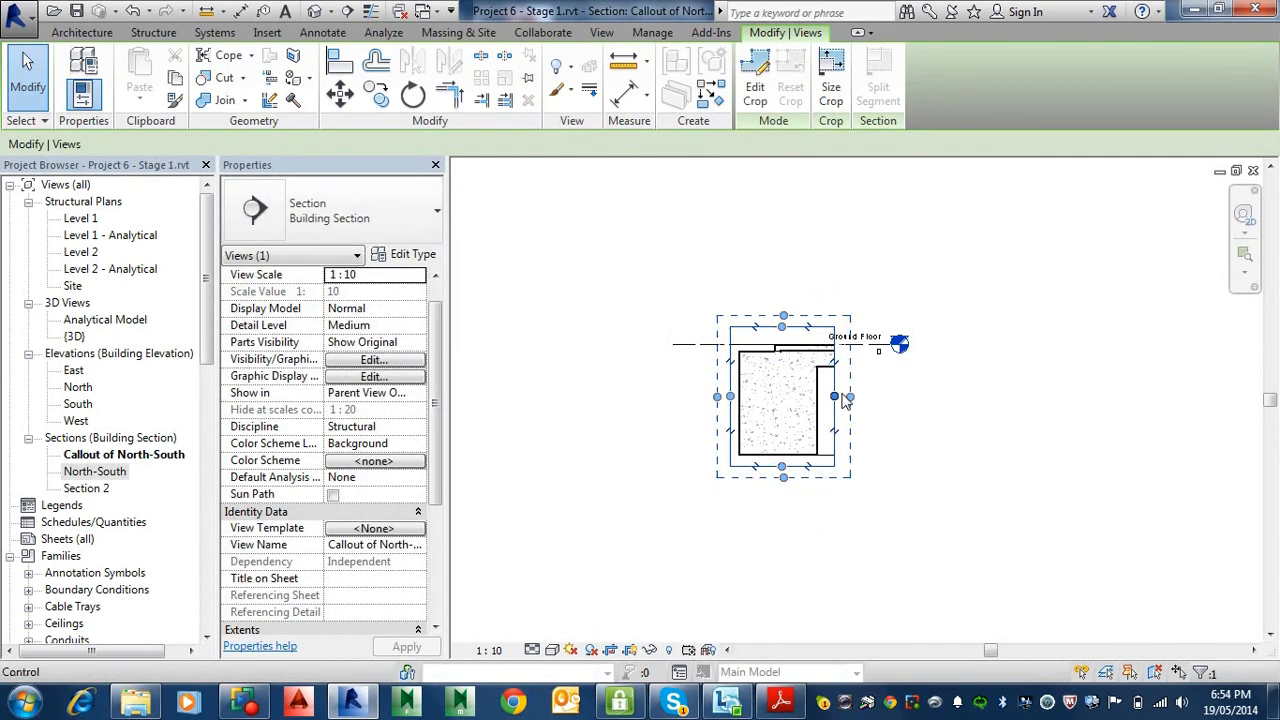
left_click_drag(849, 397, 861, 397)
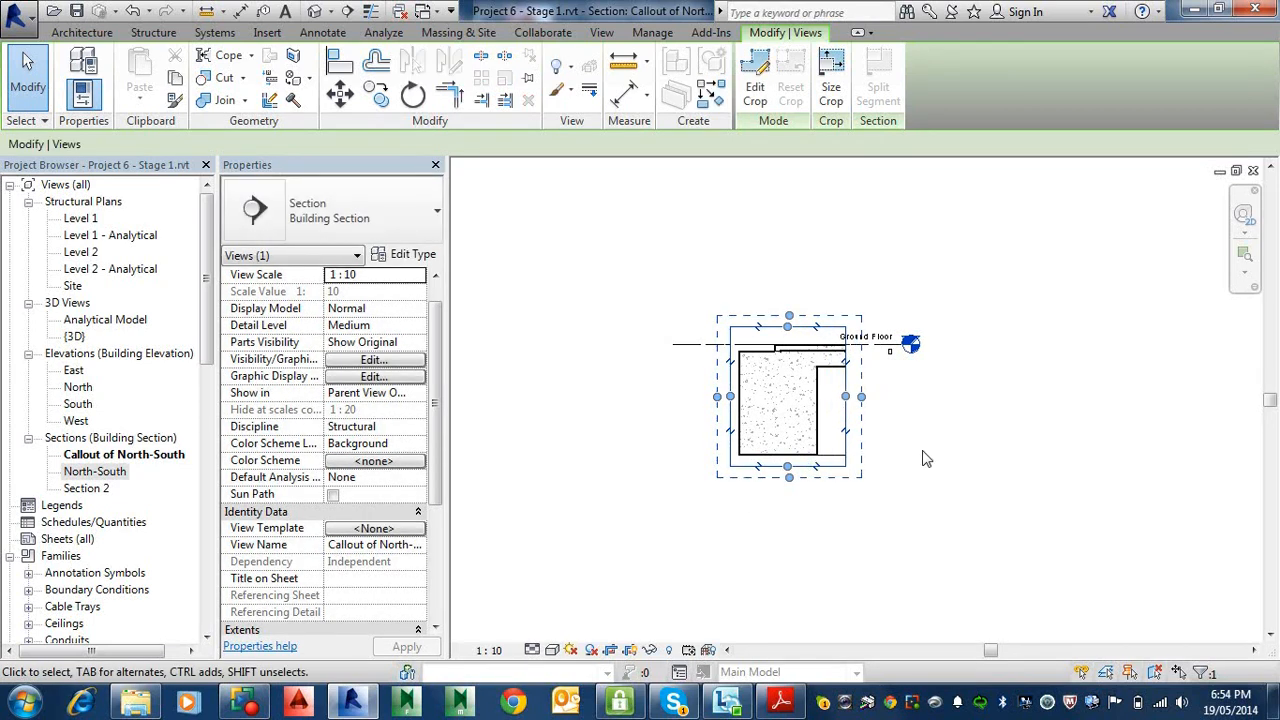